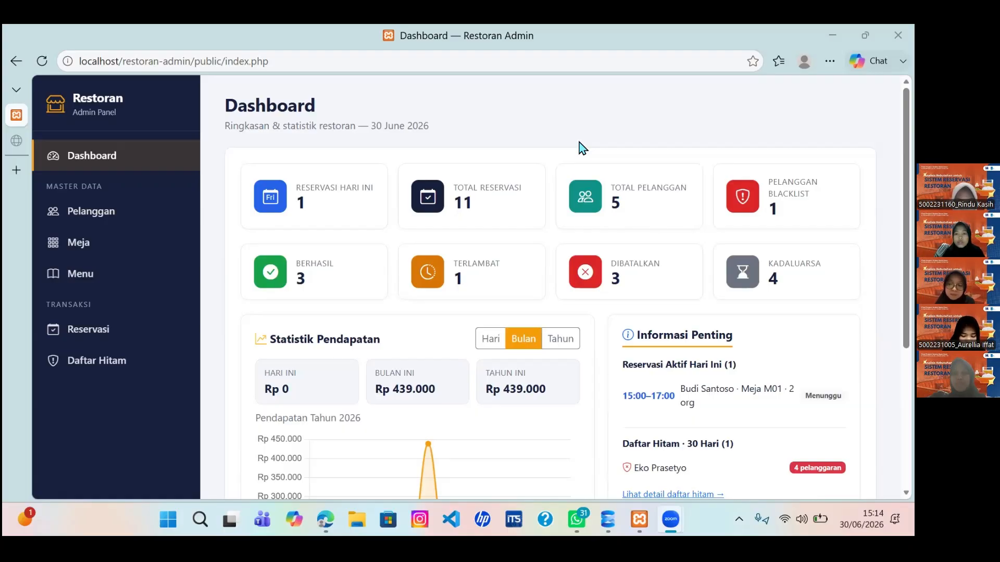
Review the dashboard's reservation statistics, monthly income chart and Informasi Penting section
{"action": "scroll", "coordinate": [583, 149], "scroll_direction": "down", "scroll_amount": 4}
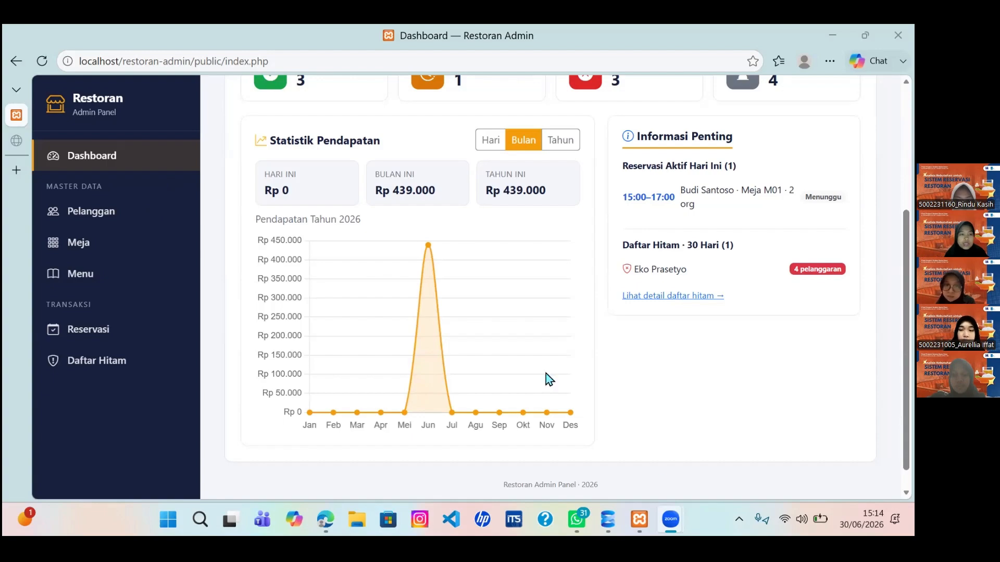
{"action": "scroll", "coordinate": [771, 483], "scroll_direction": "up", "scroll_amount": 1}
{"action": "scroll", "coordinate": [770, 483], "scroll_direction": "up", "scroll_amount": 1}
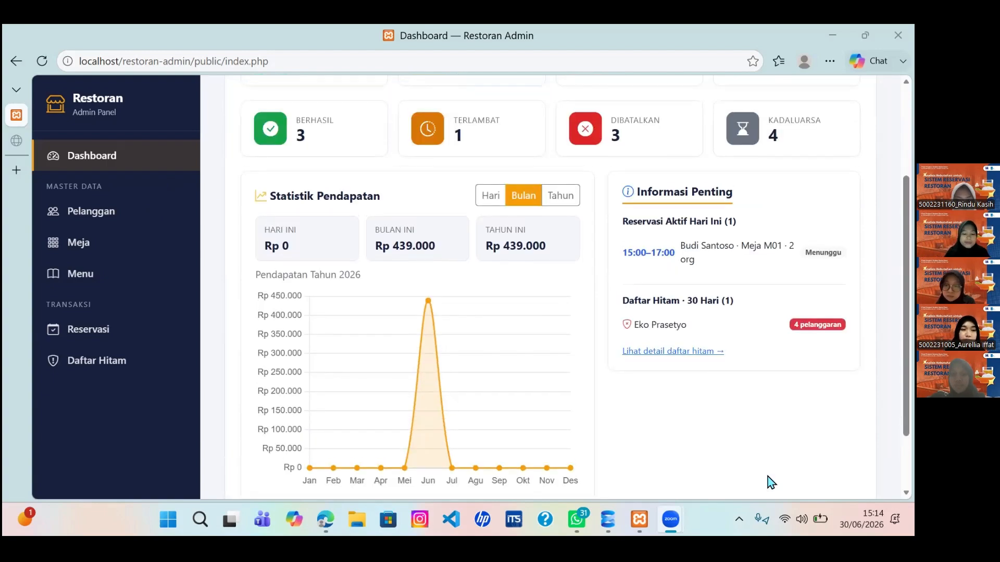
View the Pelanggan data page and its blank Tambah Pelanggan form, closing the form without saving
{"action": "left_click", "coordinate": [83, 211]}
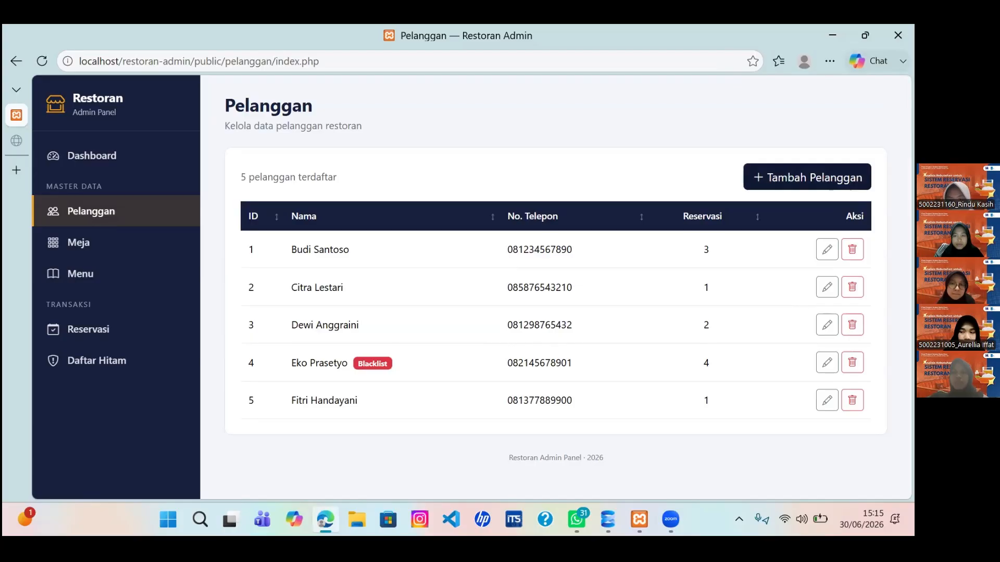
{"action": "left_click", "coordinate": [792, 181]}
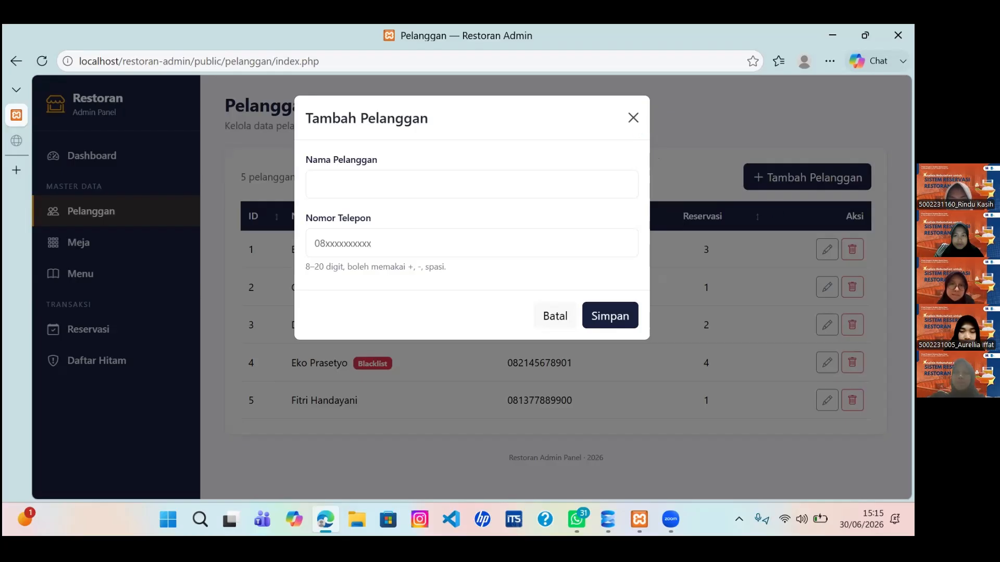
{"action": "left_click", "coordinate": [635, 122]}
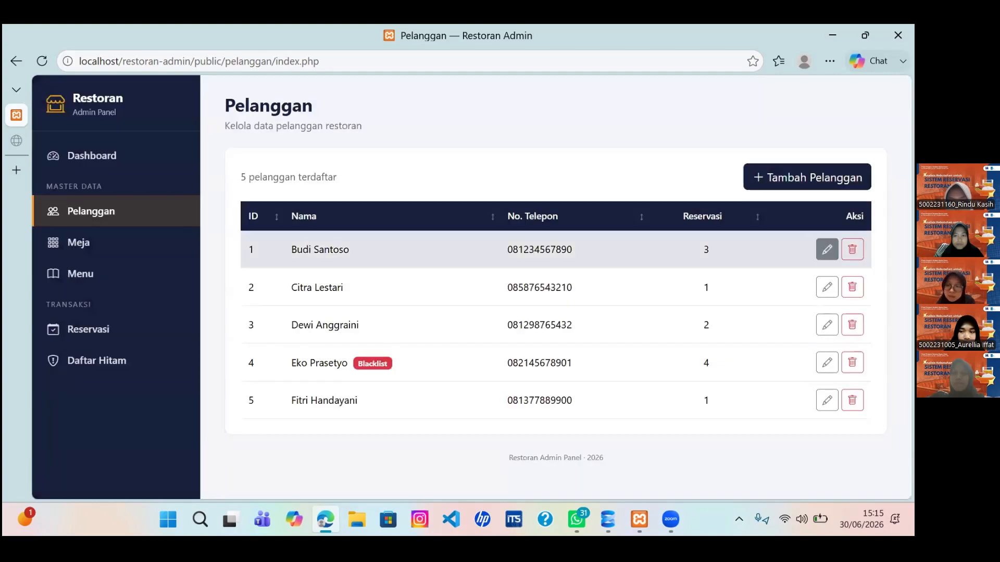
View the edit form and the delete confirmation for the first listed customer, cancelling both
{"action": "left_click", "coordinate": [827, 249]}
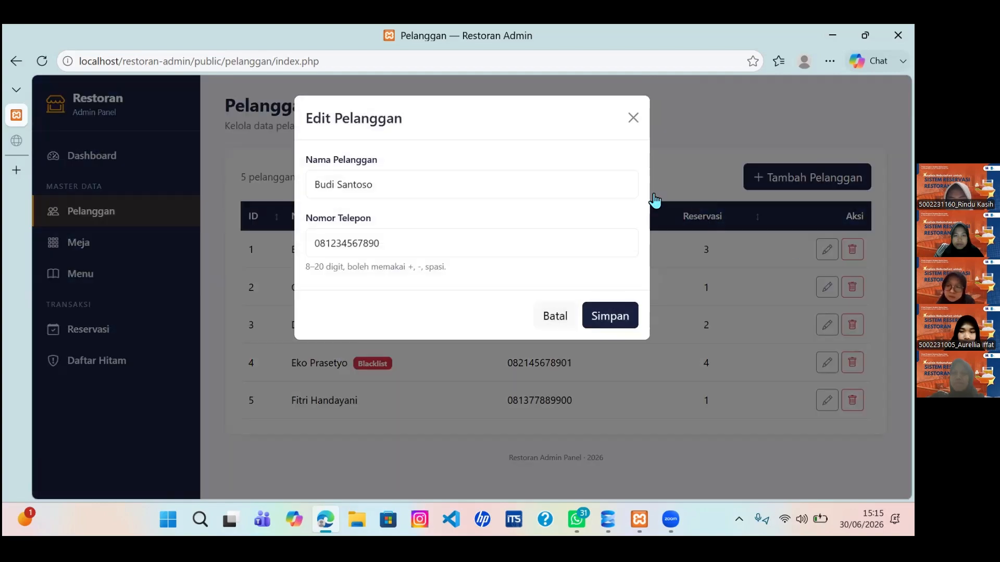
{"action": "left_click", "coordinate": [130, 252]}
{"action": "left_click", "coordinate": [852, 250]}
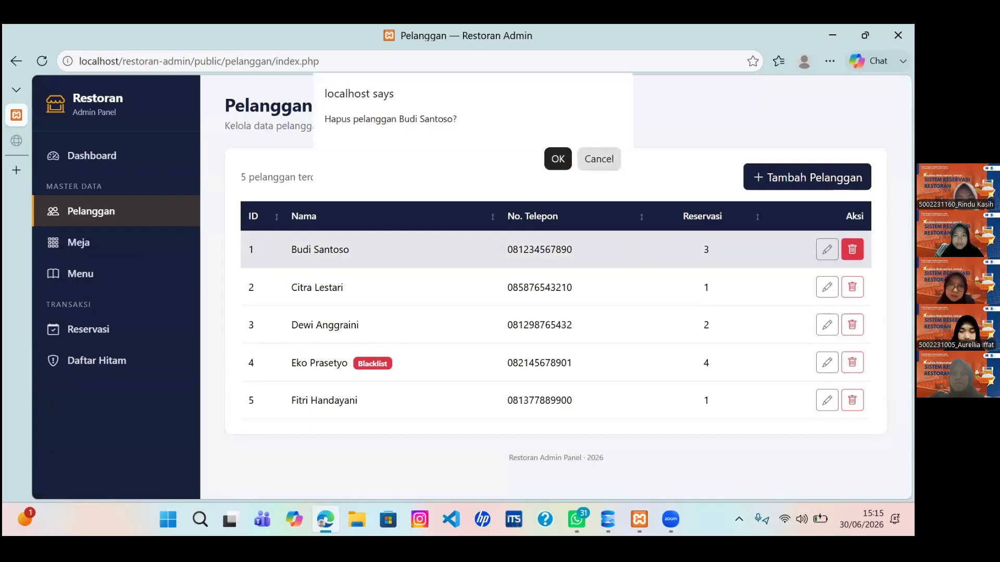
{"action": "left_click", "coordinate": [599, 159]}
View the Tambah Meja form in the Meja data and the Tambah Menu form in the Menu data, closing each without saving
{"action": "left_click", "coordinate": [78, 242]}
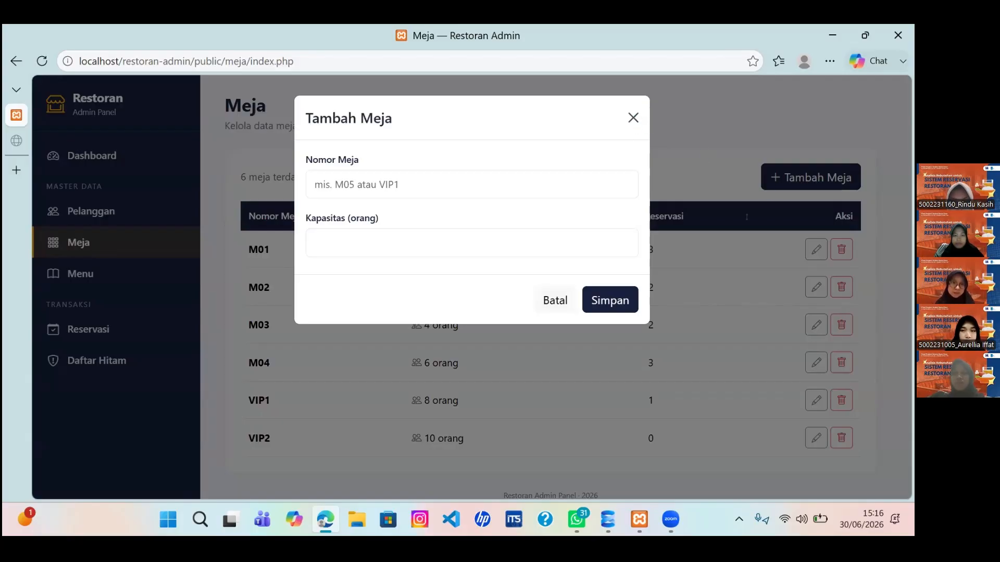
{"action": "left_click", "coordinate": [634, 117]}
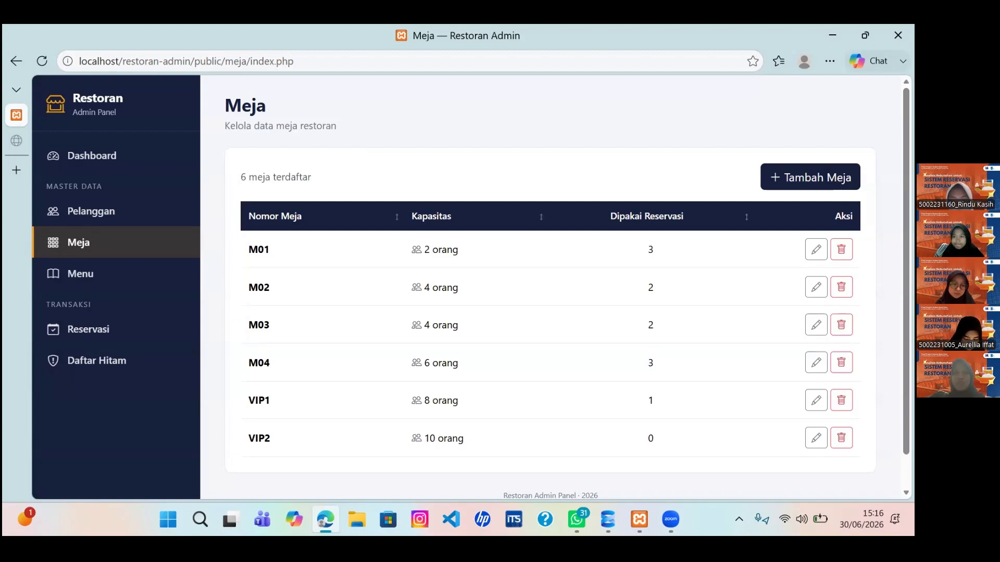
{"action": "left_click", "coordinate": [150, 270]}
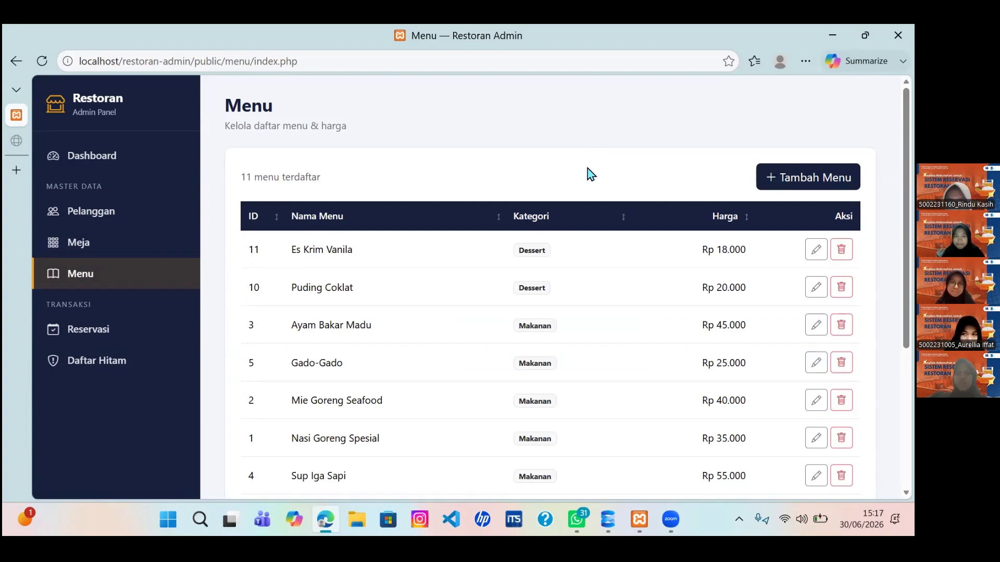
{"action": "left_click", "coordinate": [807, 177]}
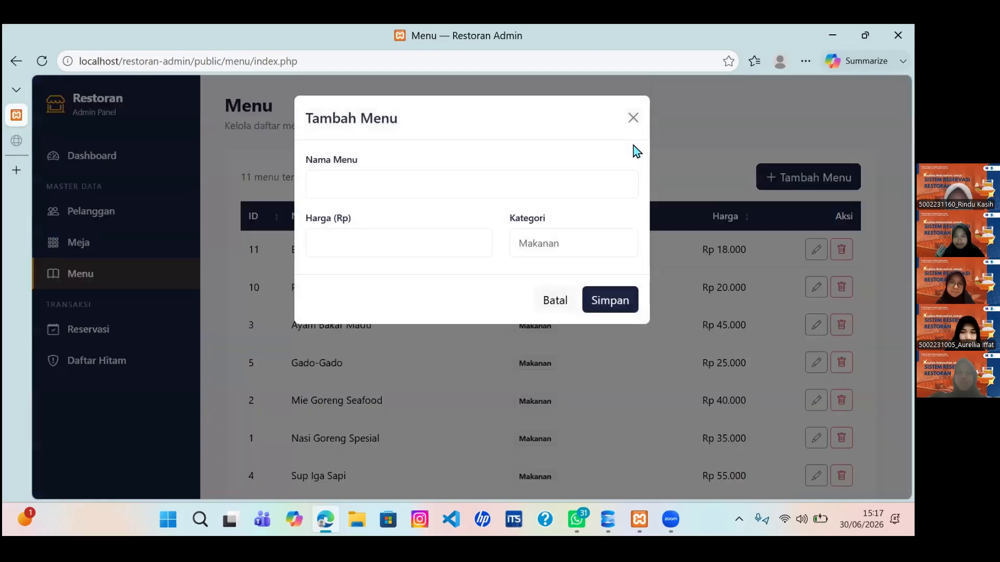
{"action": "left_click", "coordinate": [632, 118]}
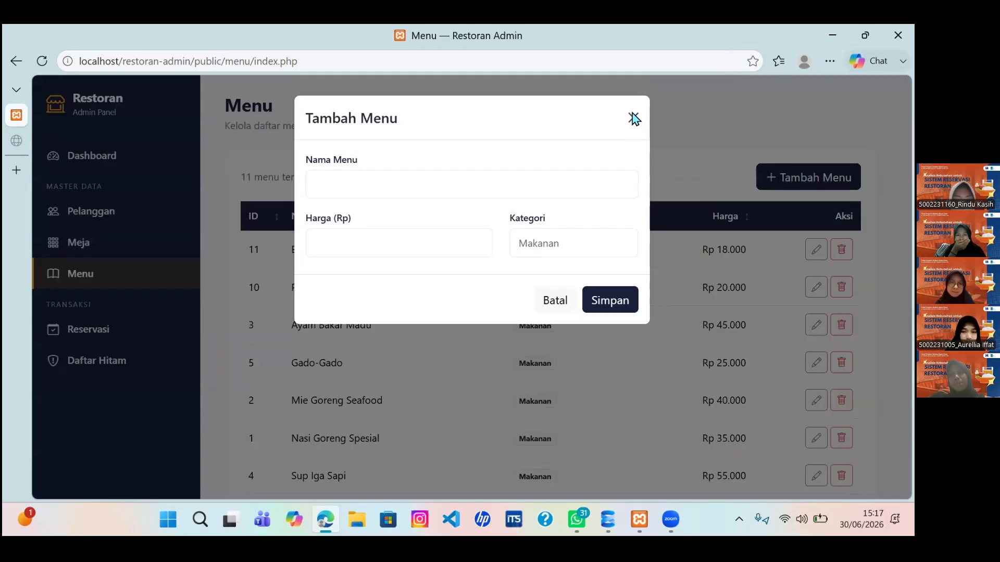
{"action": "left_click", "coordinate": [634, 118]}
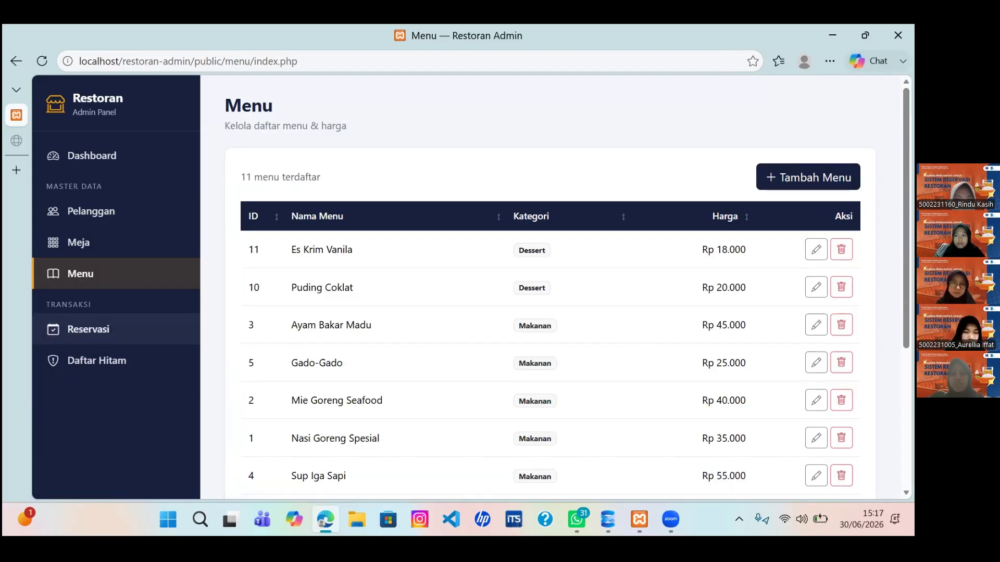
Filter the Reservasi list by Berhasil, Terlambat, Dibatalkan and Kadaluarsa in turn, and return to Semua
{"action": "left_click", "coordinate": [89, 329]}
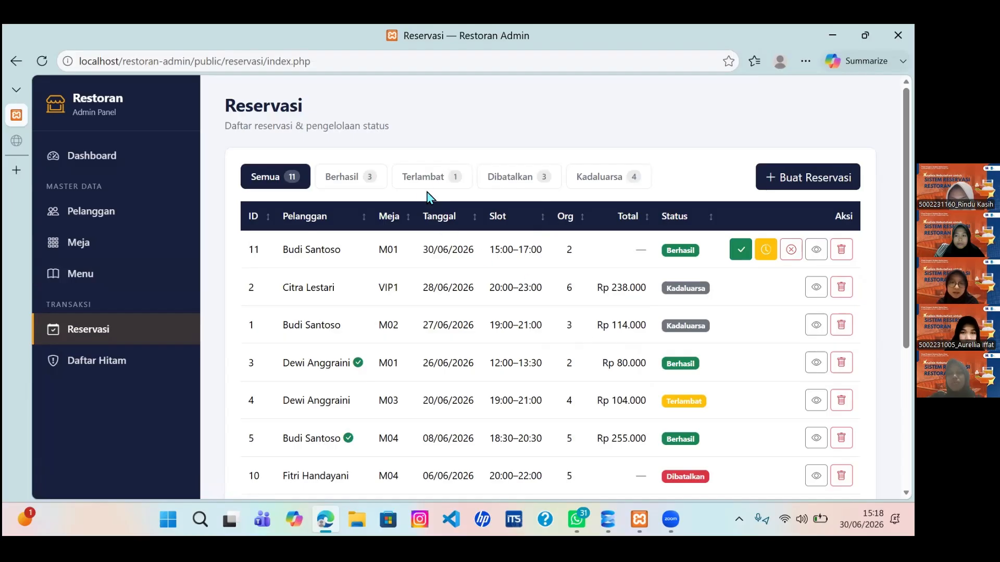
{"action": "left_click", "coordinate": [344, 176]}
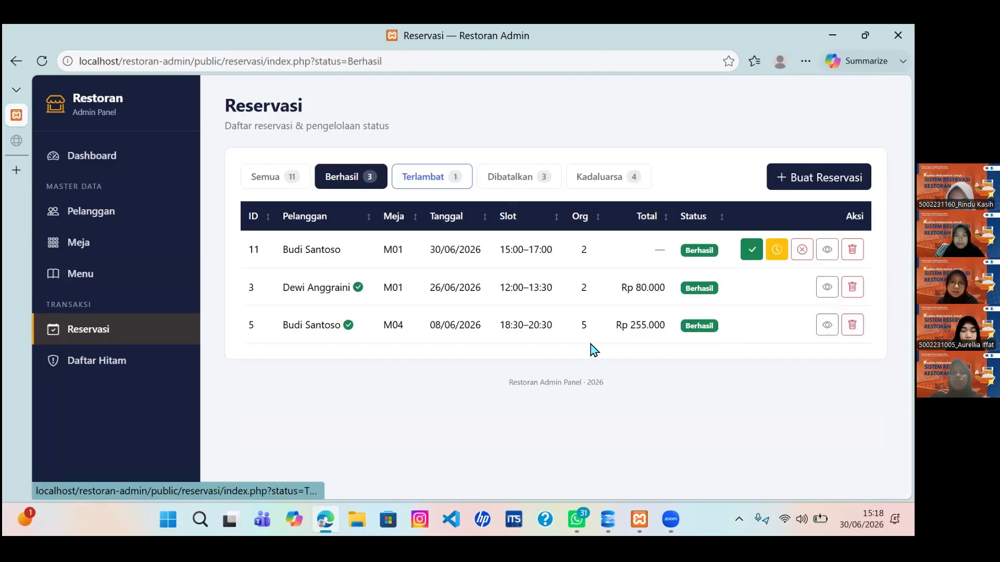
{"action": "left_click", "coordinate": [432, 177]}
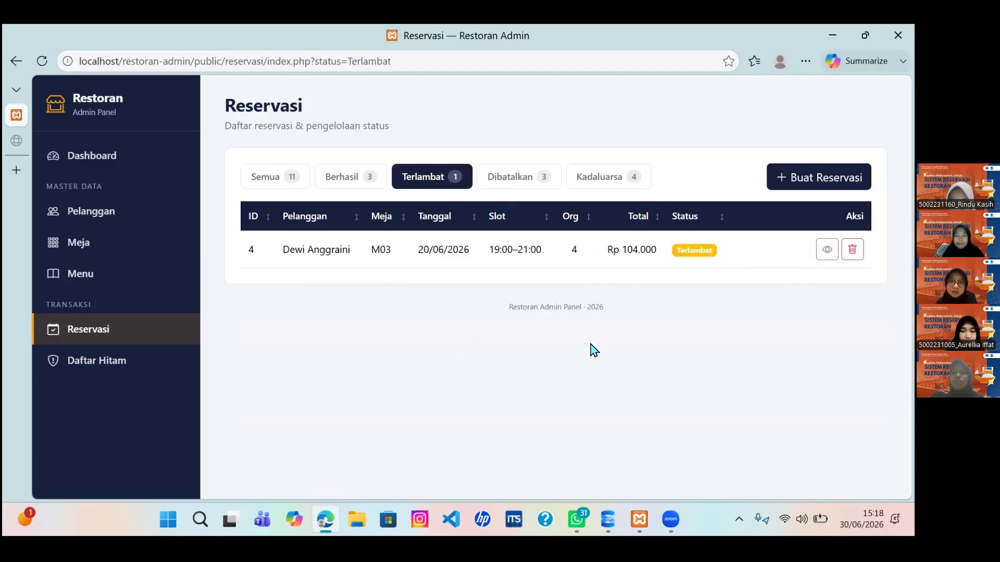
{"action": "left_click", "coordinate": [525, 182]}
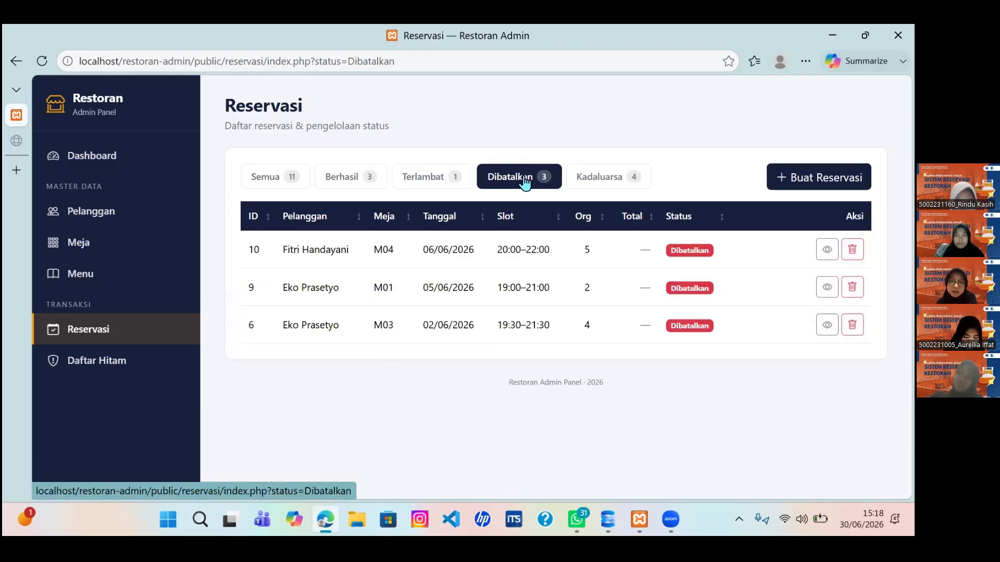
{"action": "left_click", "coordinate": [604, 178]}
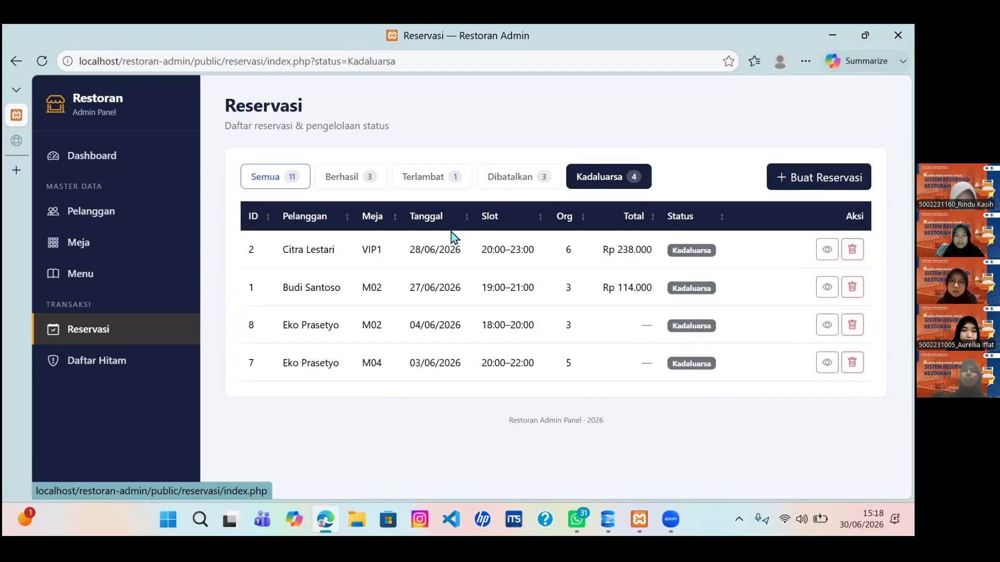
{"action": "left_click", "coordinate": [275, 177]}
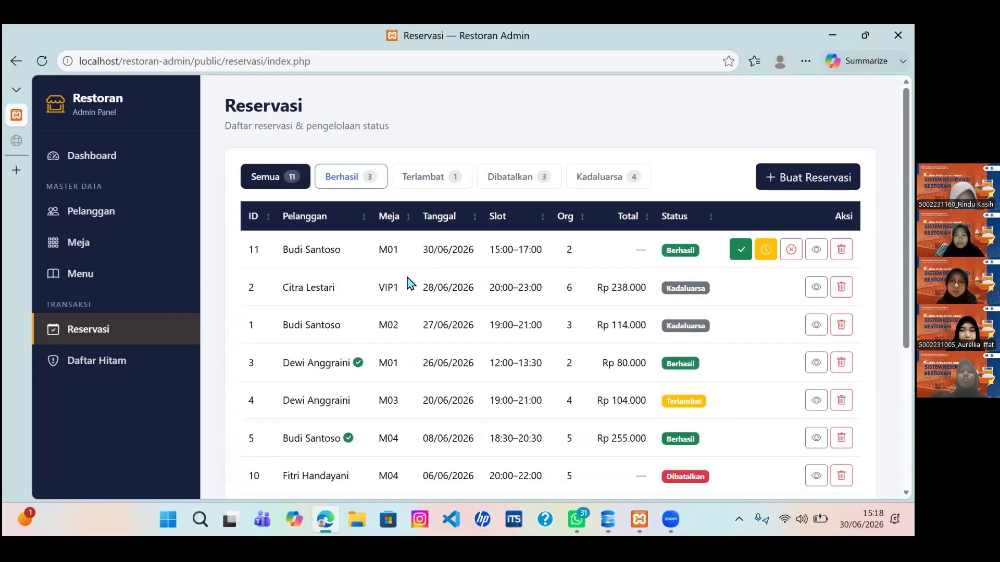
Start a new reservation with the first listed customer and table M01 for 2 people
{"action": "left_click", "coordinate": [808, 178]}
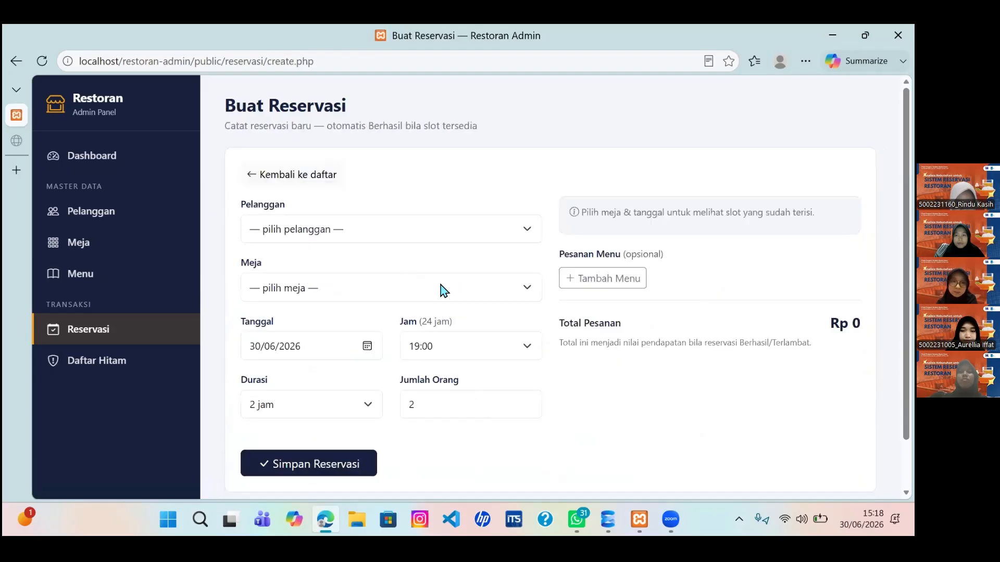
{"action": "left_click", "coordinate": [458, 230]}
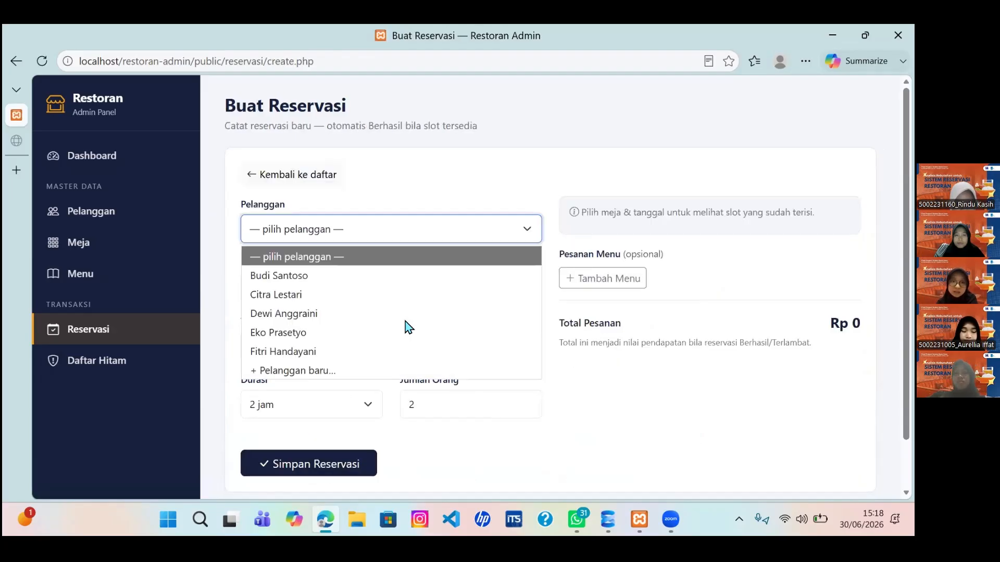
{"action": "key", "text": "Down"}
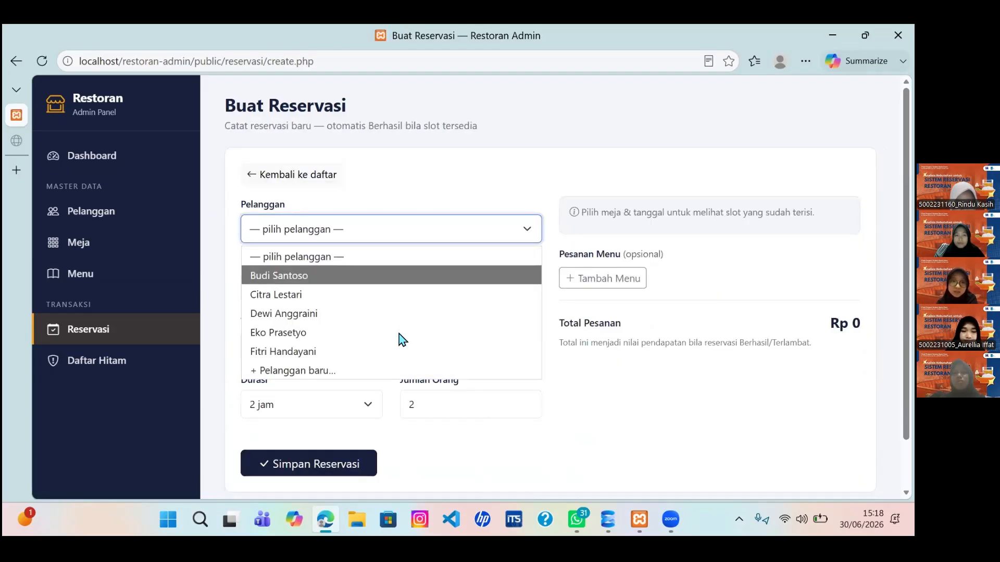
{"action": "key", "text": "Return"}
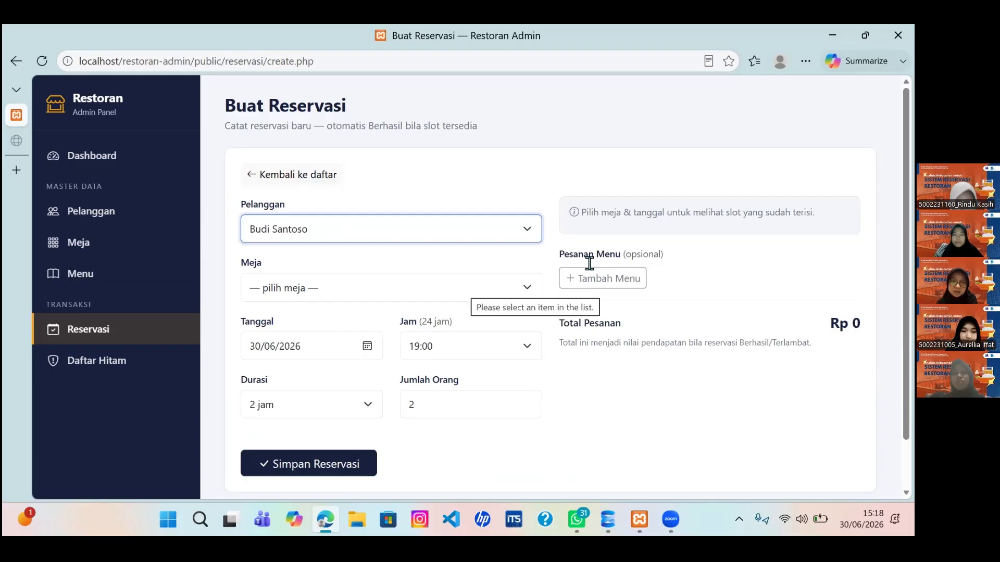
{"action": "key", "text": "Tab"}
{"action": "key", "text": "space"}
{"action": "key", "text": "Down"}
{"action": "key", "text": "Return"}
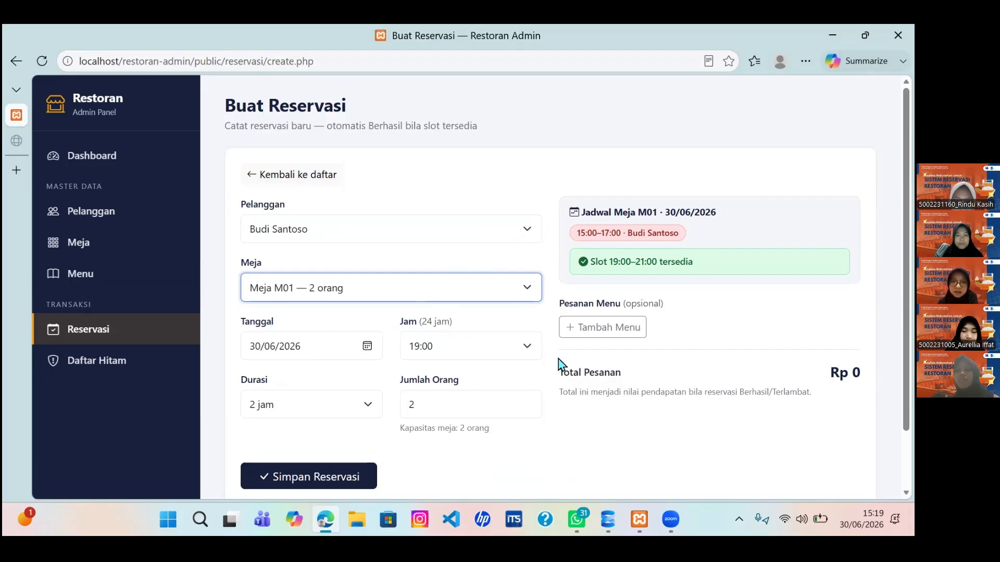
Change the new reservation's customer to the second customer in the list
{"action": "key", "text": "shift+Tab"}
{"action": "key", "text": "alt+Down"}
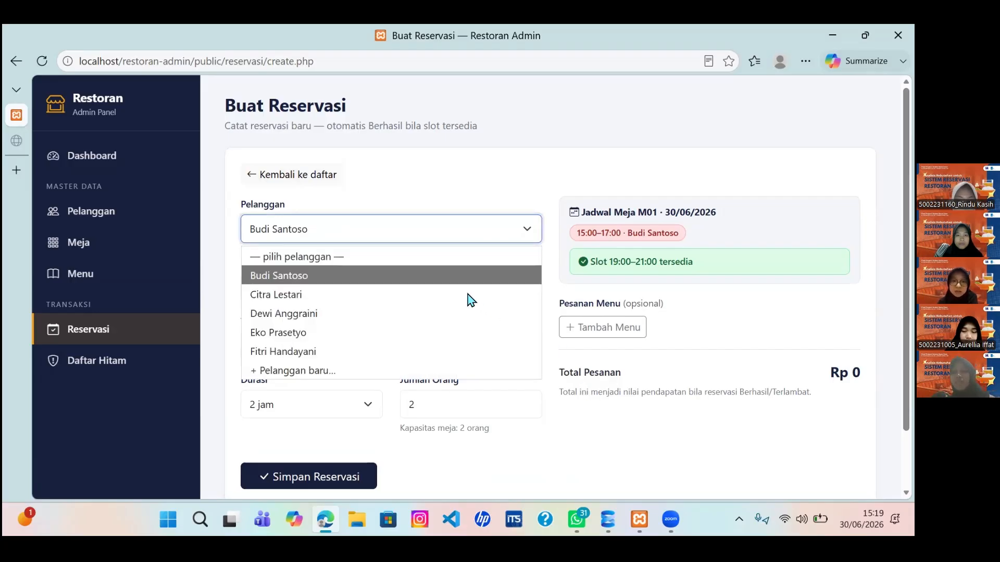
{"action": "key", "text": "Down"}
{"action": "key", "text": "Down"}
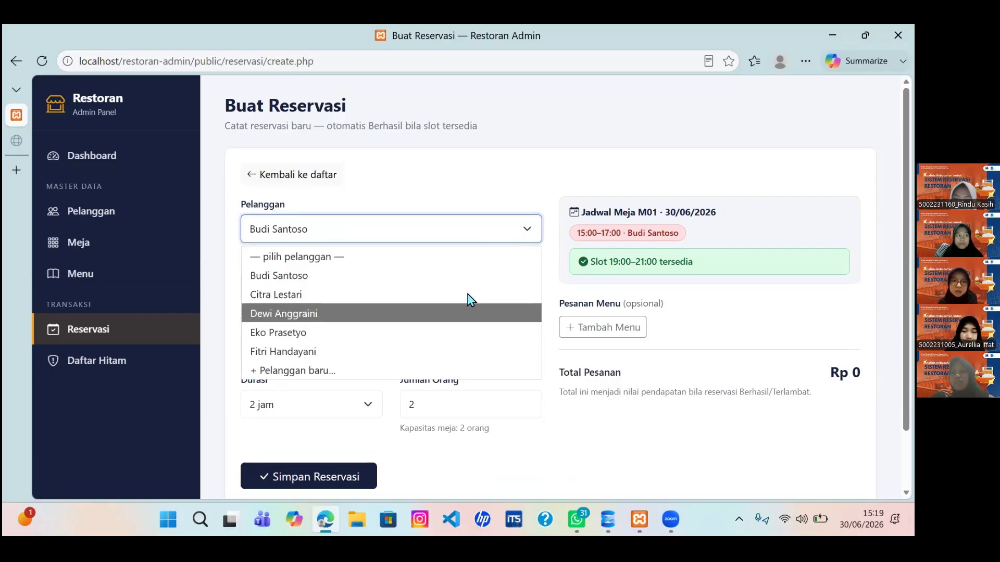
{"action": "key", "text": "Up"}
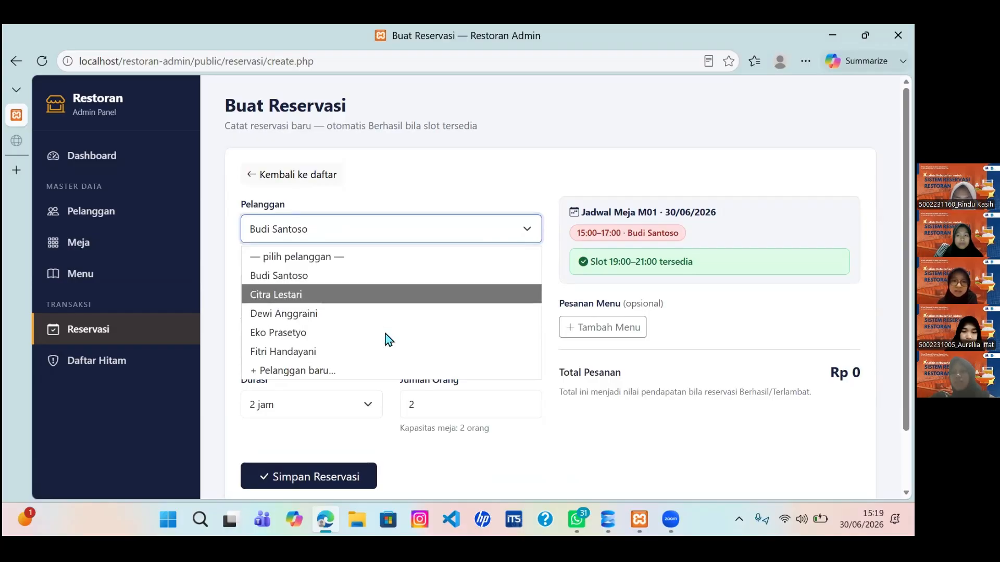
{"action": "left_click", "coordinate": [415, 296]}
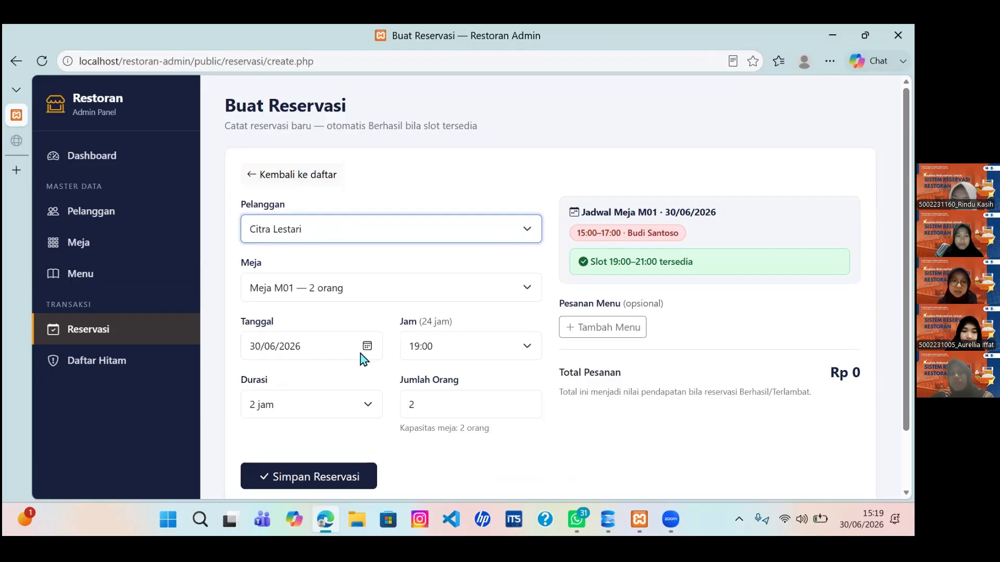
Set the reservation's table to Meja M02 for 4 people and save the reservation
{"action": "key", "text": "Tab"}
{"action": "key", "text": "alt+Down"}
{"action": "key", "text": "Return"}
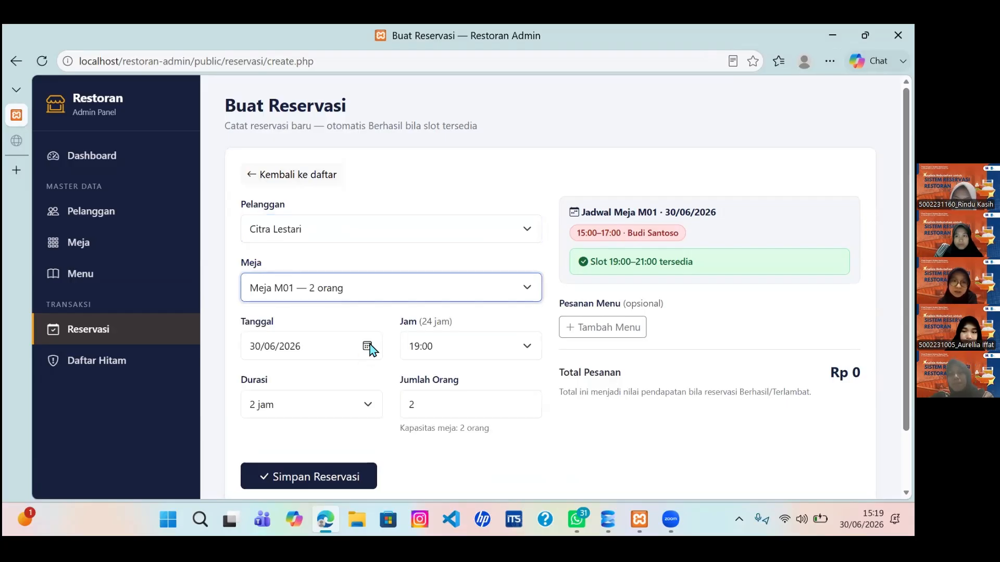
{"action": "left_click", "coordinate": [391, 301]}
{"action": "key", "text": "Down"}
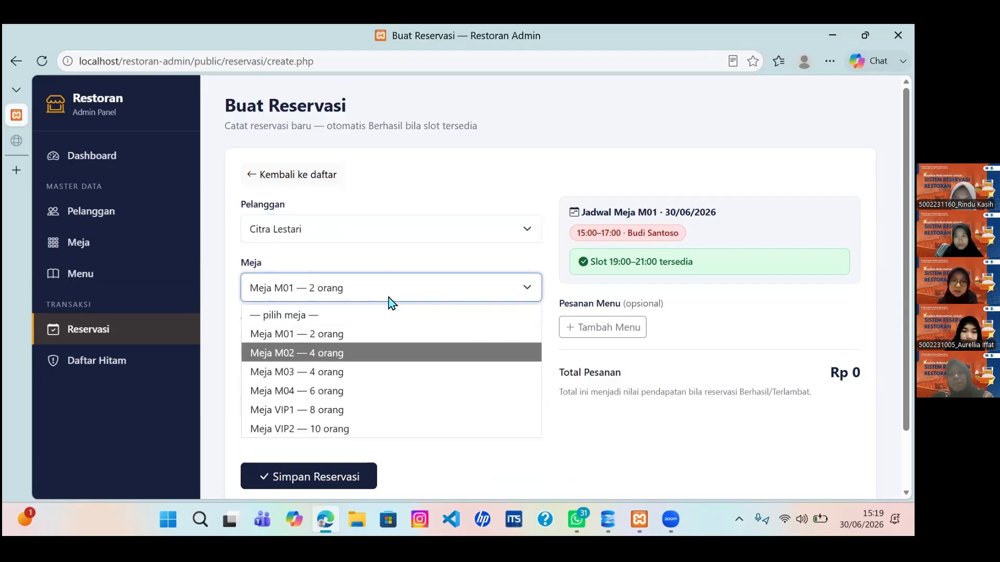
{"action": "key", "text": "Return"}
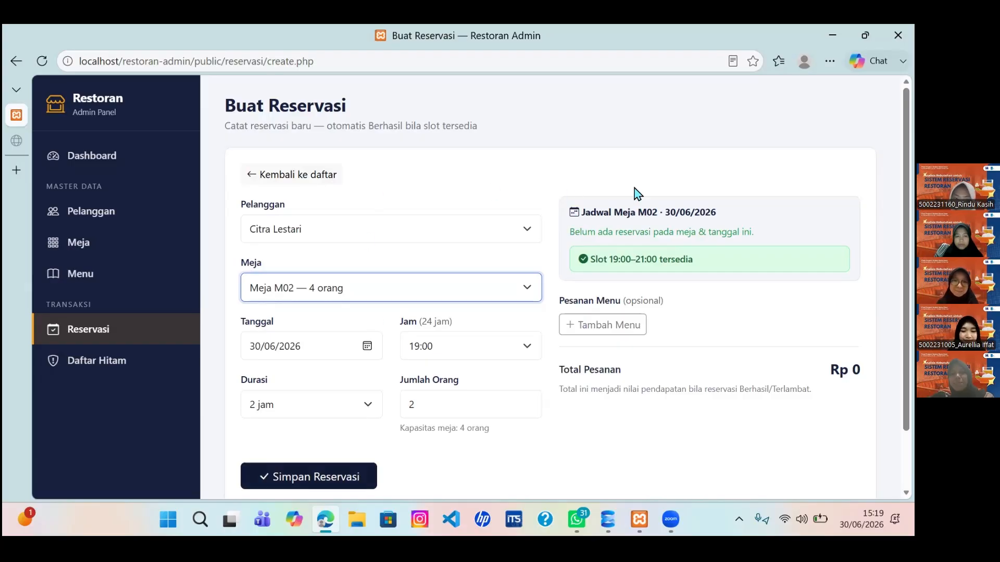
{"action": "key", "text": "Return"}
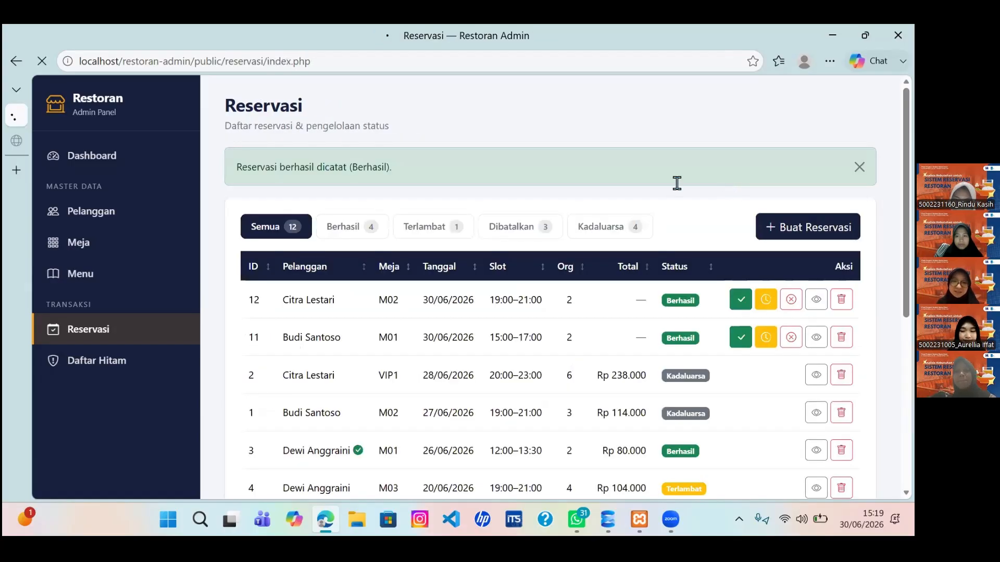
Open the details of the newly saved reservation for table M02 and review its information and menu order
{"action": "scroll", "coordinate": [699, 195], "scroll_direction": "down", "scroll_amount": 2}
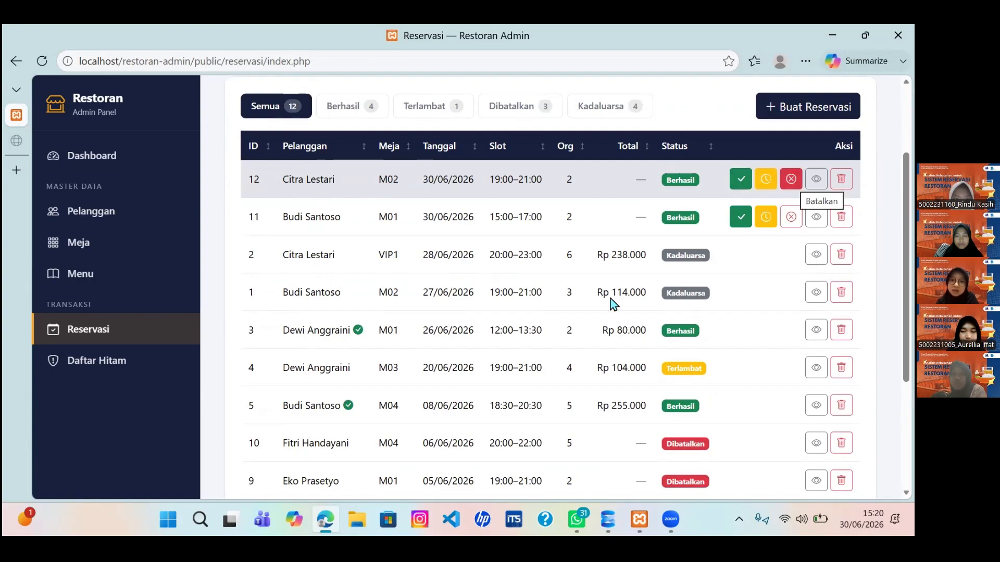
{"action": "left_click", "coordinate": [251, 165]}
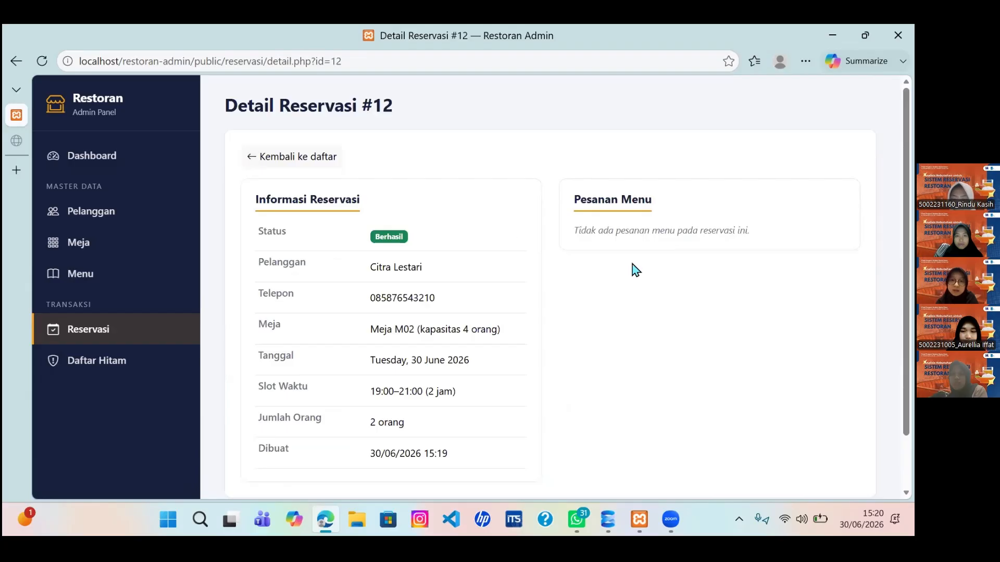
{"action": "scroll", "coordinate": [651, 276], "scroll_direction": "down", "scroll_amount": 2}
{"action": "scroll", "coordinate": [135, 354], "scroll_direction": "up", "scroll_amount": 2}
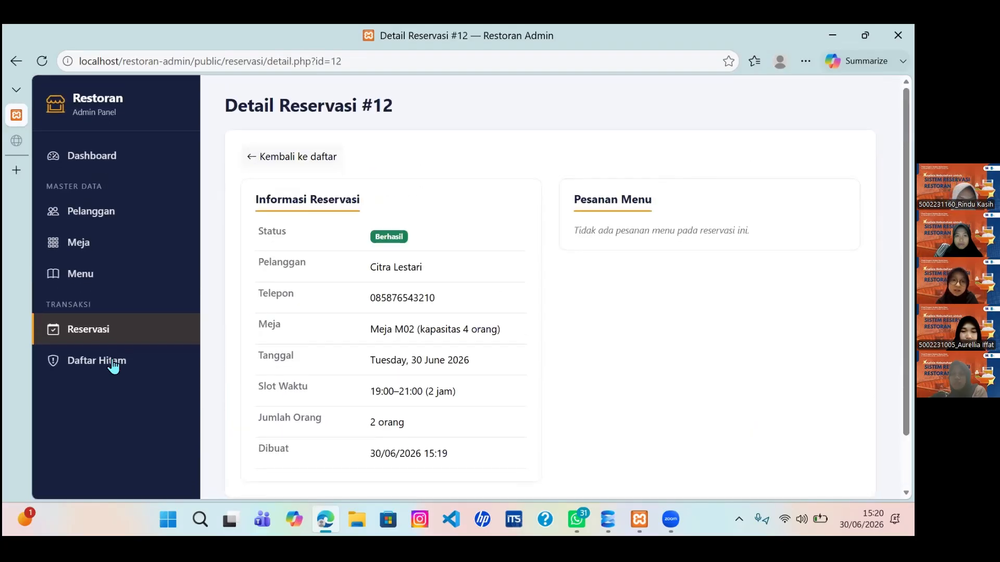
Return to the reservation list, open the Daftar Hitam page, and review its blacklist rules, watched customers and release history
{"action": "key", "text": "Tab"}
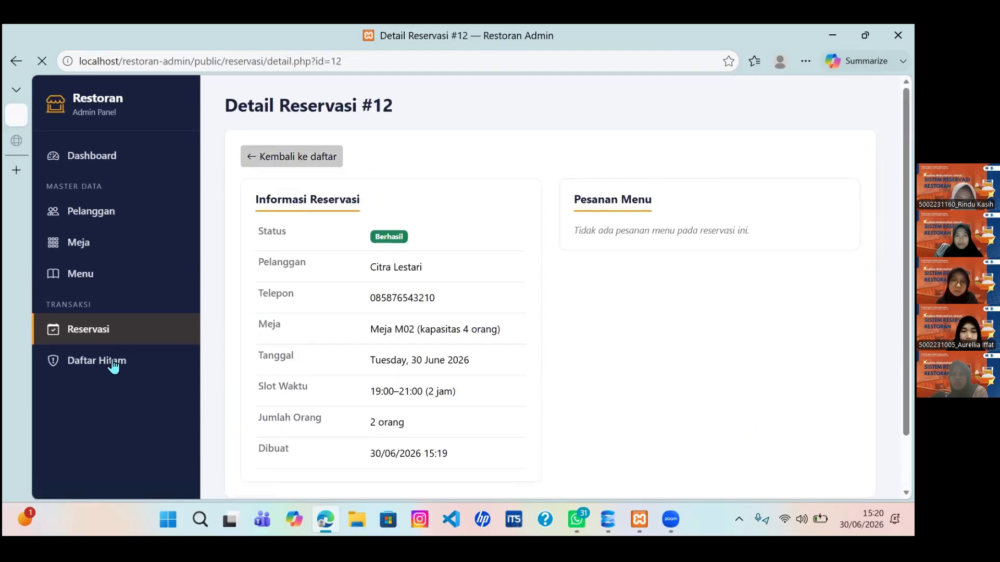
{"action": "key", "text": "Return"}
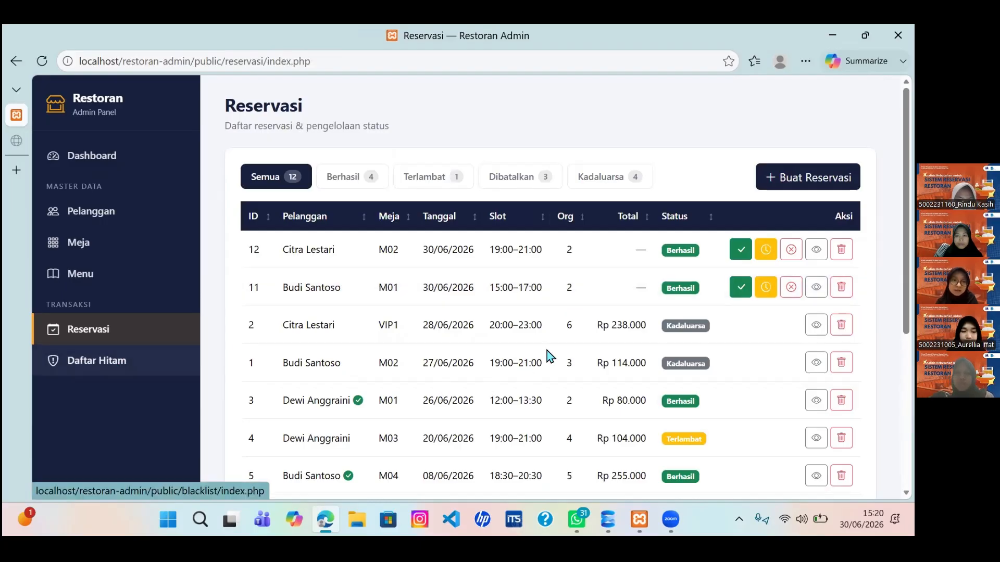
{"action": "key", "text": "Return"}
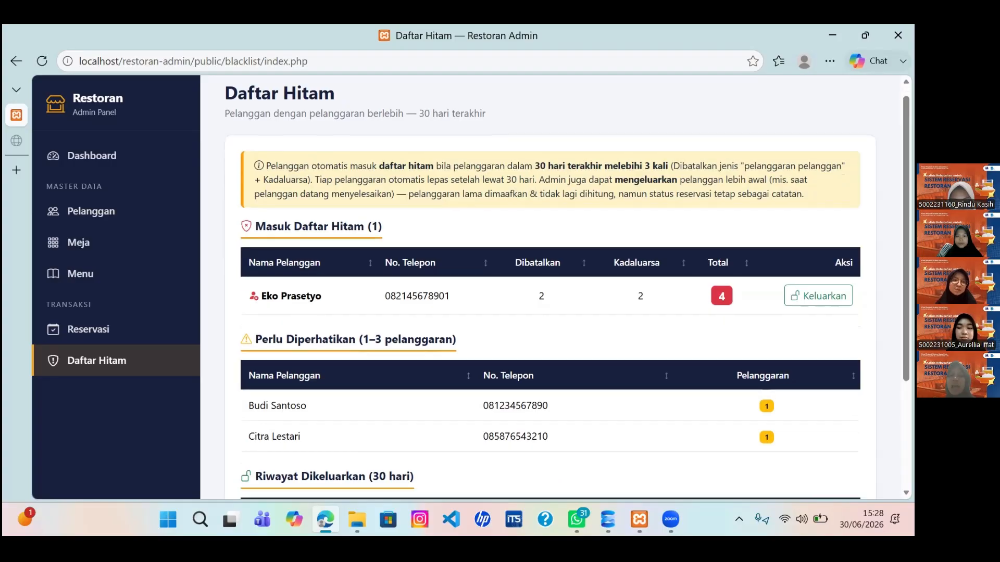
{"action": "scroll", "coordinate": [550, 292], "scroll_direction": "down", "scroll_amount": 3}
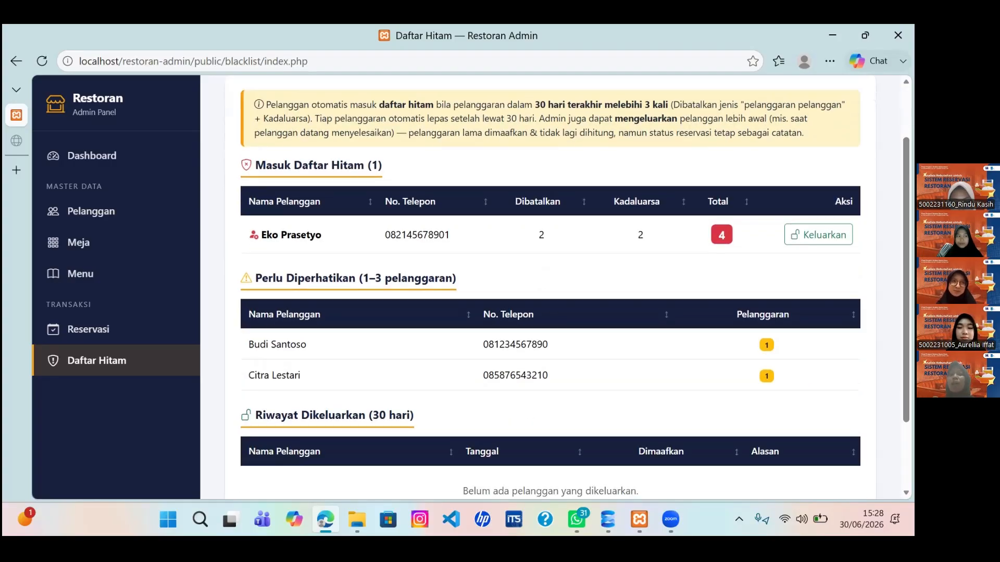
{"action": "scroll", "coordinate": [550, 292], "scroll_direction": "down", "scroll_amount": 1}
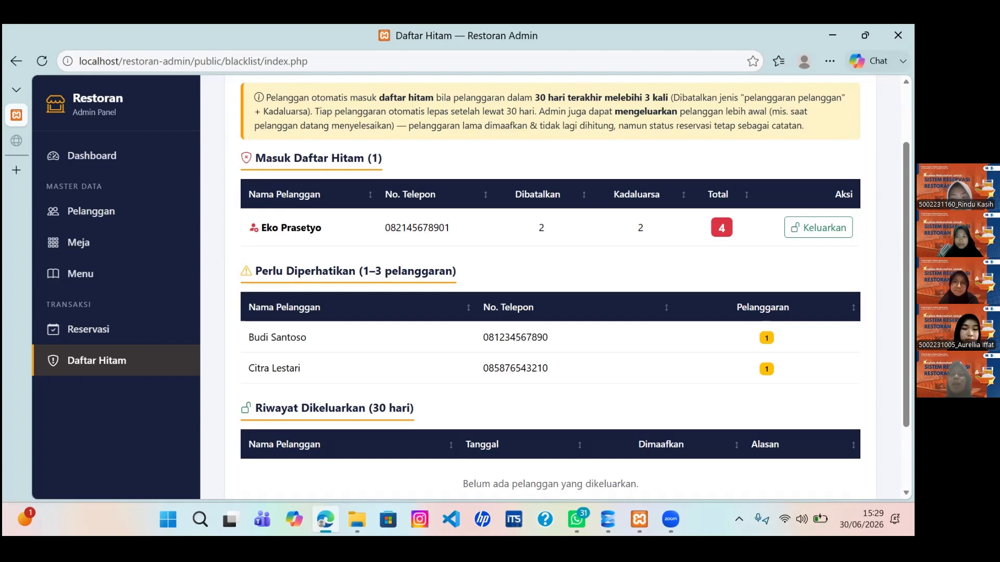
{"action": "scroll", "coordinate": [551, 287], "scroll_direction": "down", "scroll_amount": 2}
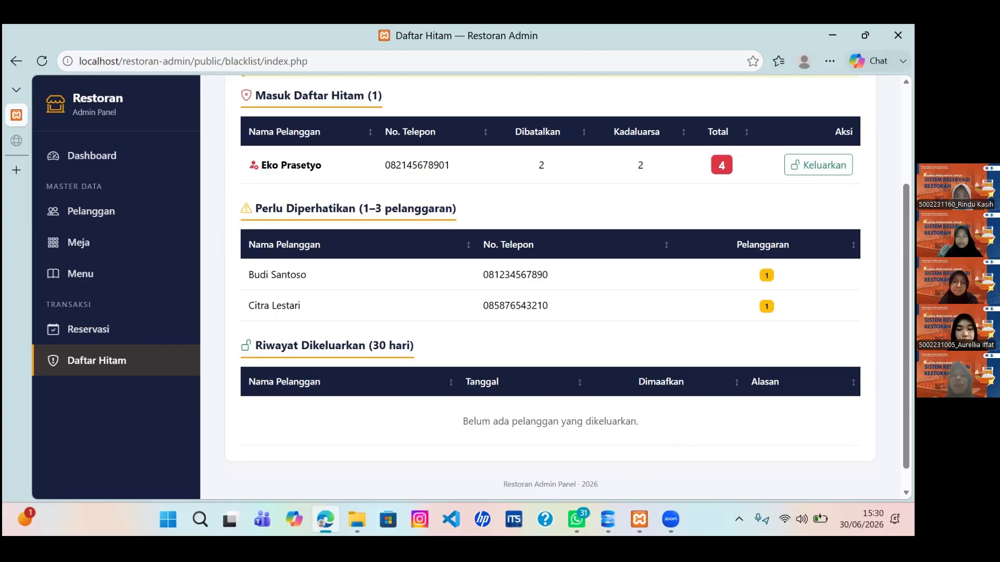
{"action": "scroll", "coordinate": [634, 459], "scroll_direction": "up", "scroll_amount": 1}
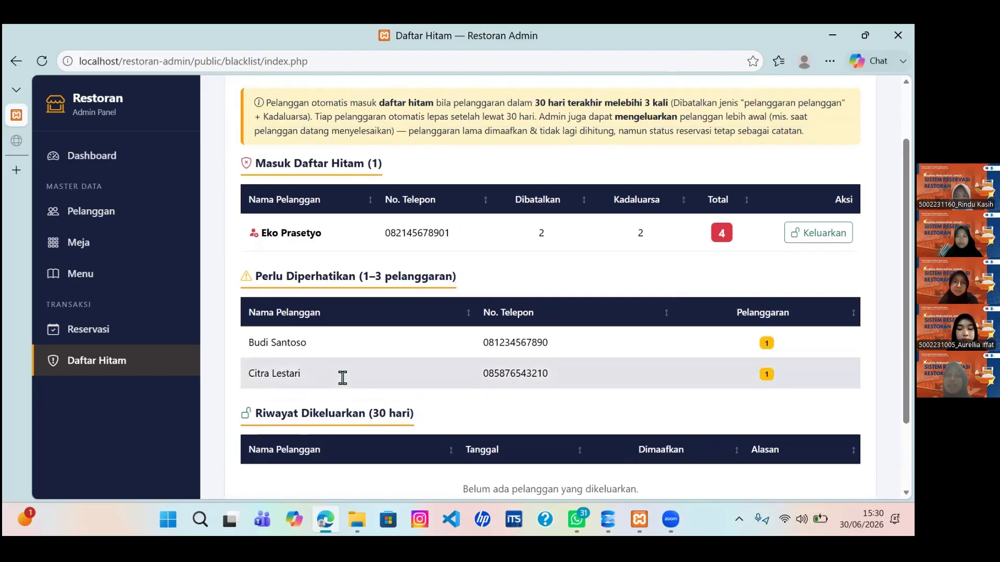
Switch to SQL Server Management Studio and examine the schema script from database creation through the pelanggan, meja, menu and reservasi table definitions
{"action": "mouse_move", "coordinate": [608, 519]}
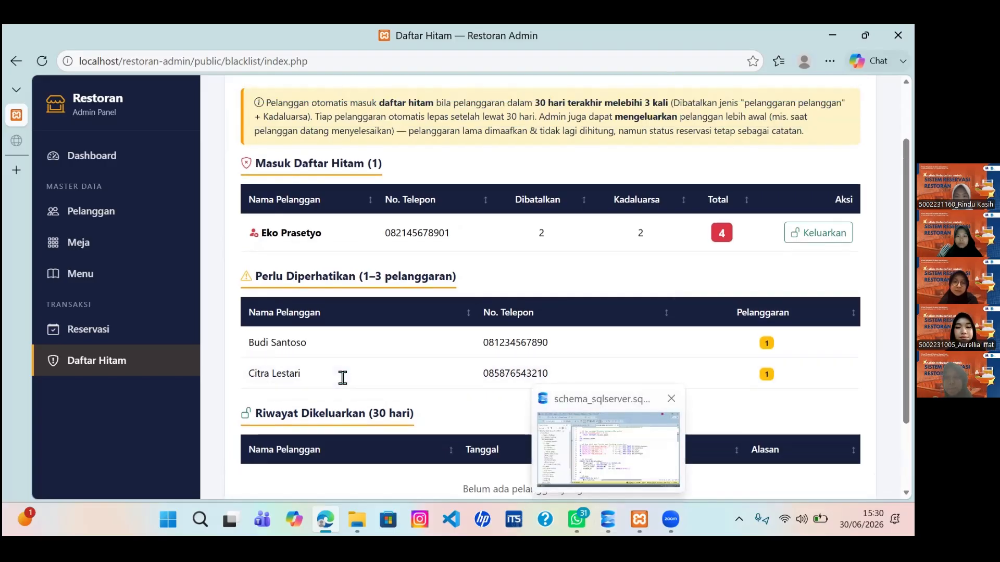
{"action": "left_click", "coordinate": [608, 449]}
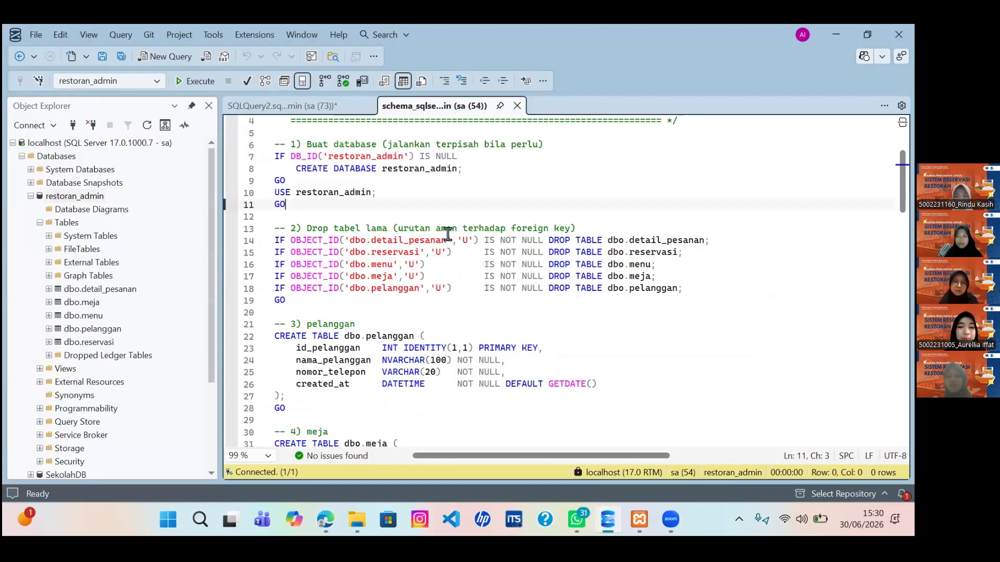
{"action": "scroll", "coordinate": [448, 234], "scroll_direction": "down", "scroll_amount": 1}
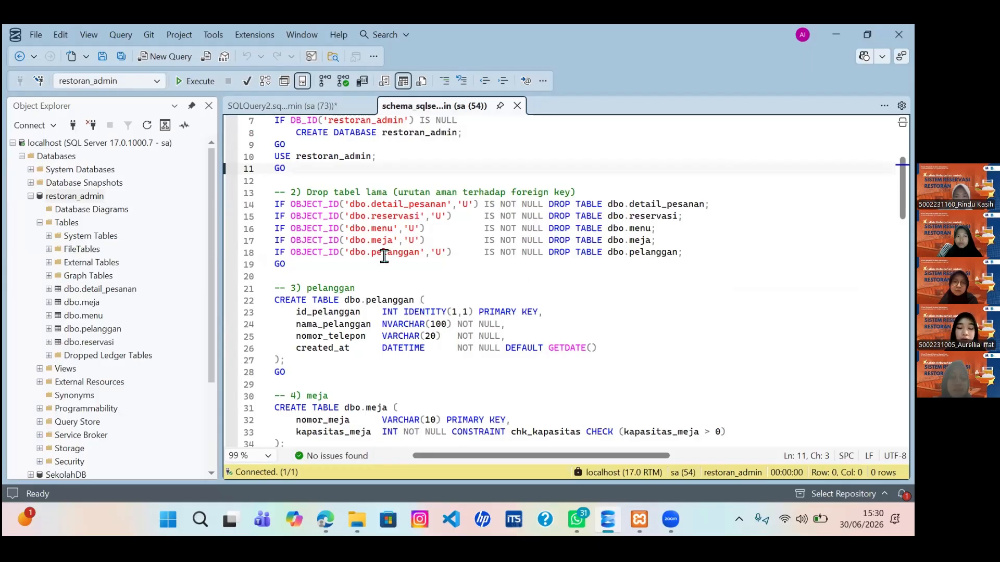
{"action": "scroll", "coordinate": [378, 224], "scroll_direction": "down", "scroll_amount": 1}
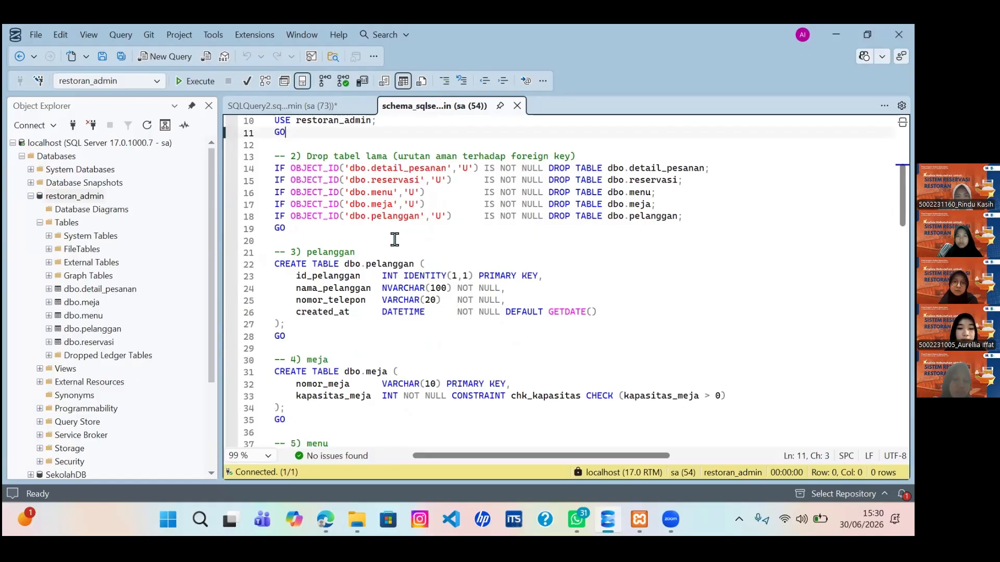
{"action": "scroll", "coordinate": [393, 239], "scroll_direction": "up", "scroll_amount": 1}
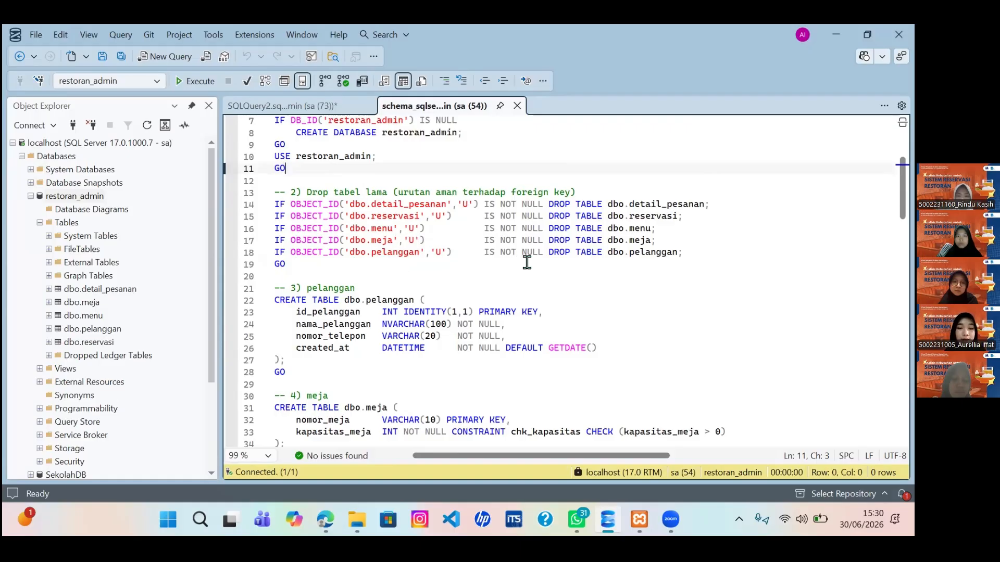
{"action": "scroll", "coordinate": [530, 278], "scroll_direction": "down", "scroll_amount": 1}
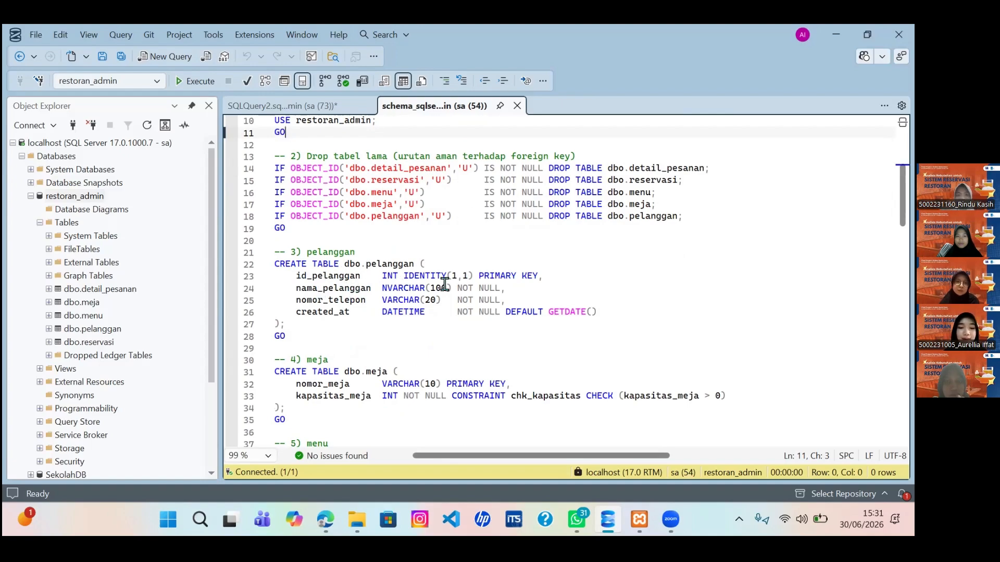
{"action": "scroll", "coordinate": [354, 285], "scroll_direction": "down", "scroll_amount": 1}
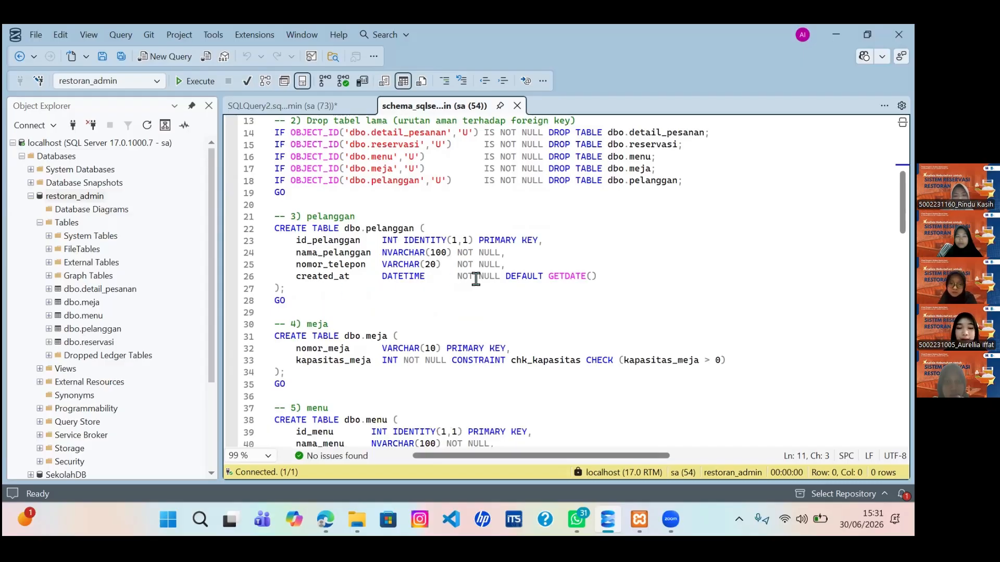
{"action": "scroll", "coordinate": [367, 328], "scroll_direction": "down", "scroll_amount": 1}
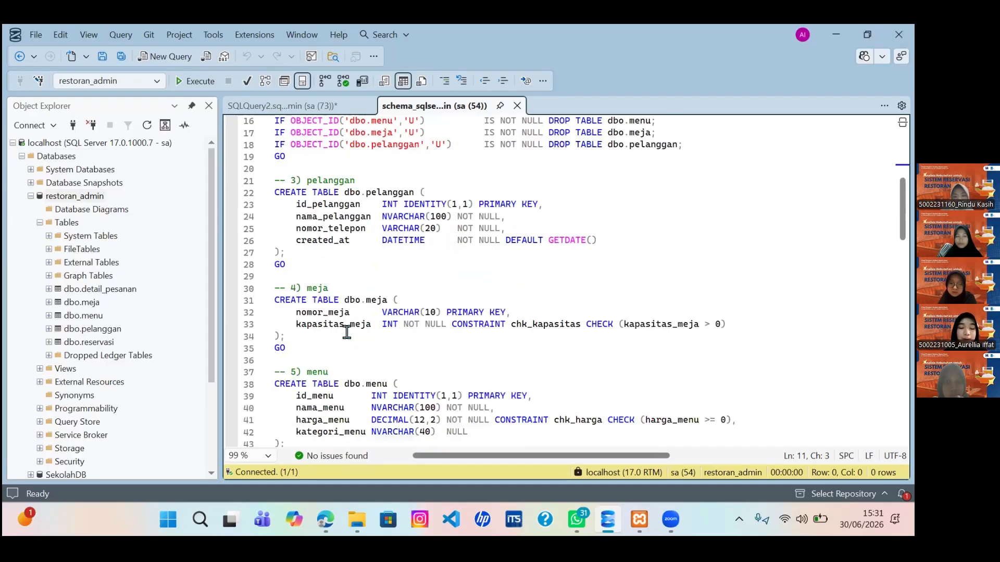
{"action": "scroll", "coordinate": [390, 334], "scroll_direction": "down", "scroll_amount": 1}
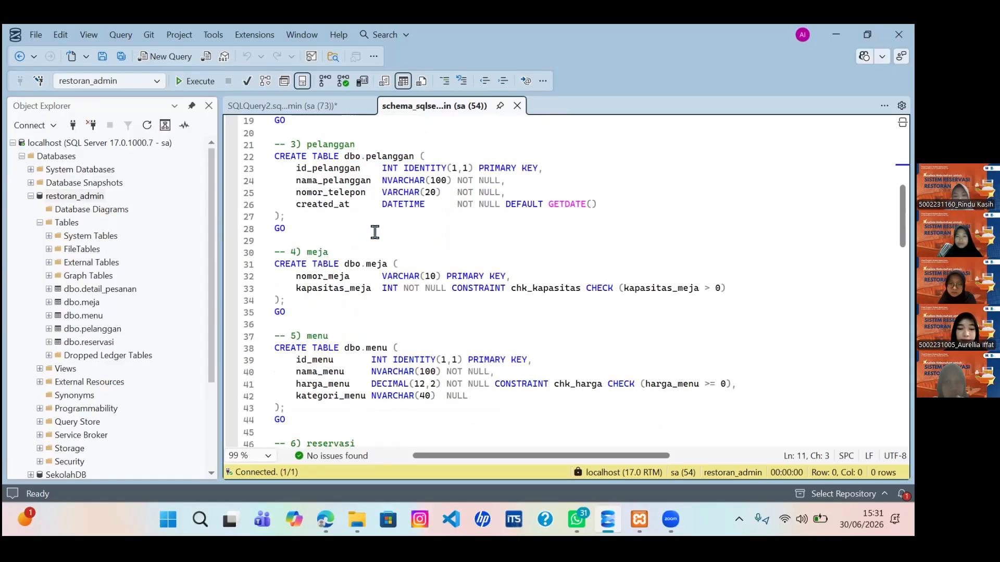
{"action": "scroll", "coordinate": [340, 258], "scroll_direction": "down", "scroll_amount": 1}
{"action": "scroll", "coordinate": [325, 207], "scroll_direction": "down", "scroll_amount": 2}
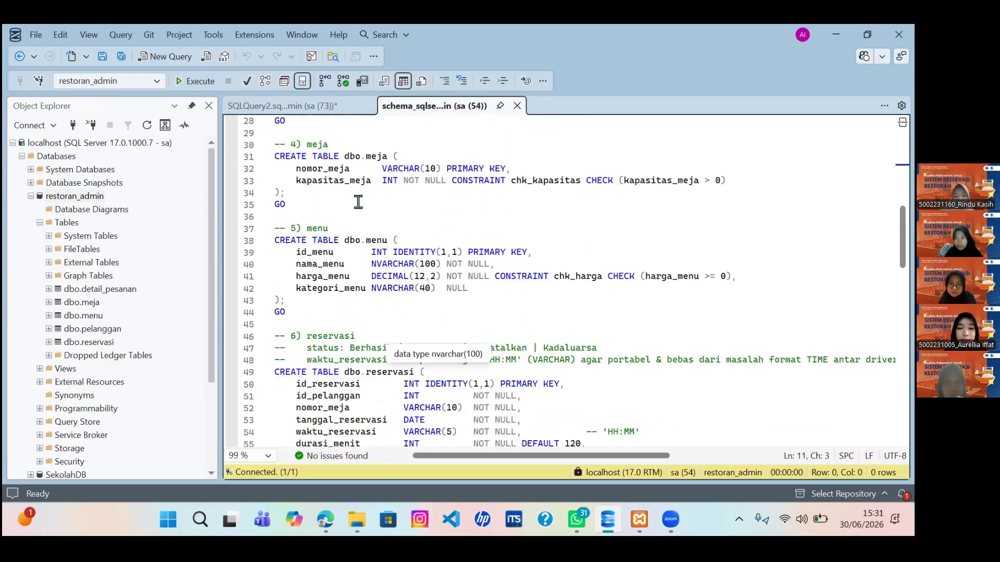
{"action": "scroll", "coordinate": [328, 301], "scroll_direction": "down", "scroll_amount": 2}
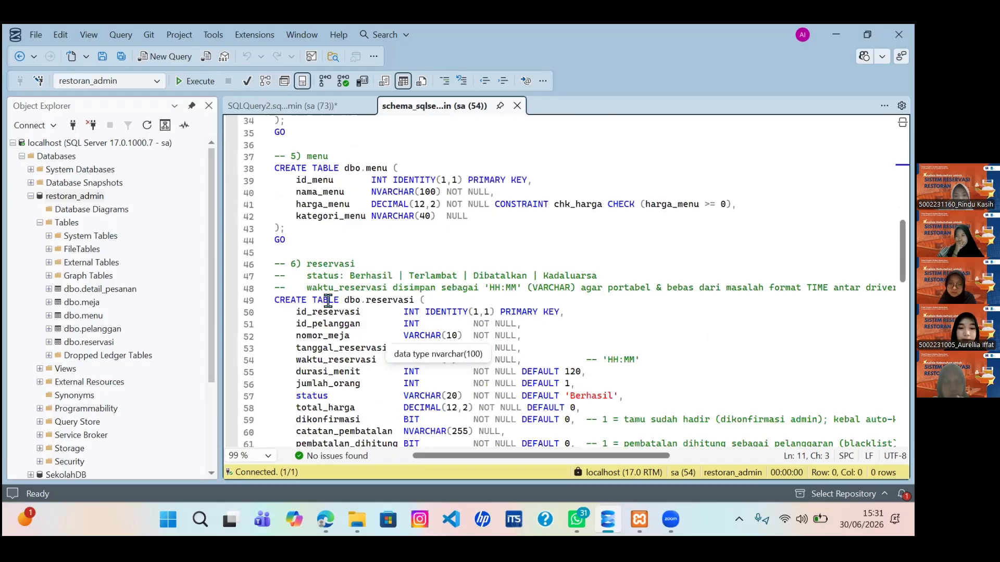
{"action": "scroll", "coordinate": [328, 301], "scroll_direction": "down", "scroll_amount": 2}
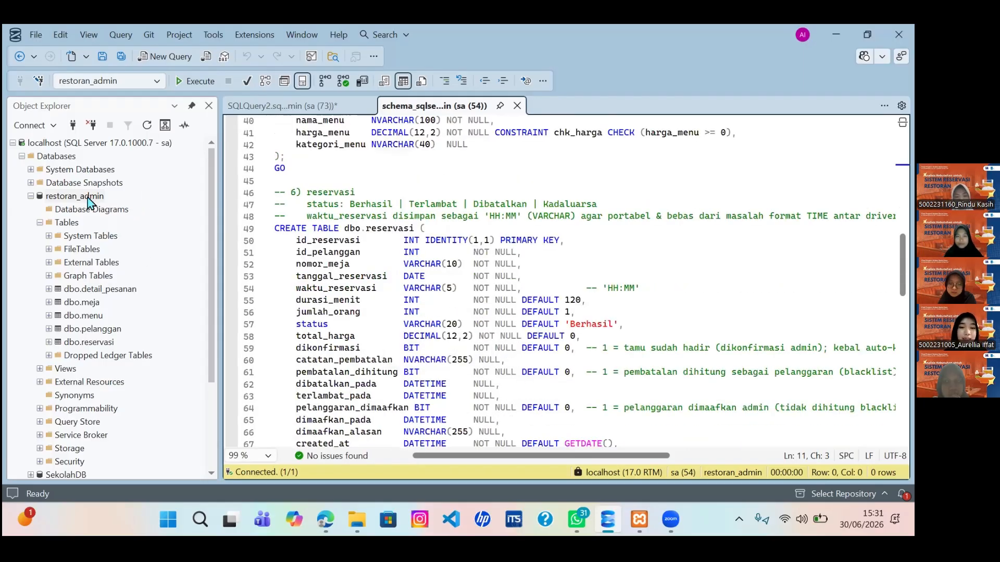
{"action": "scroll", "coordinate": [125, 209], "scroll_direction": "down", "scroll_amount": 4}
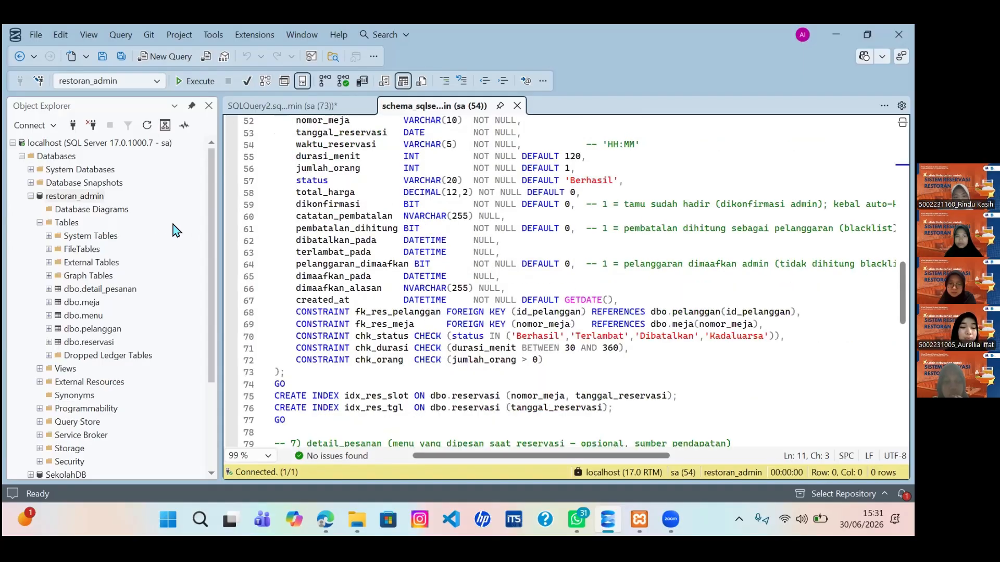
Open a new query for the restoran_admin database
{"action": "left_click", "coordinate": [75, 195]}
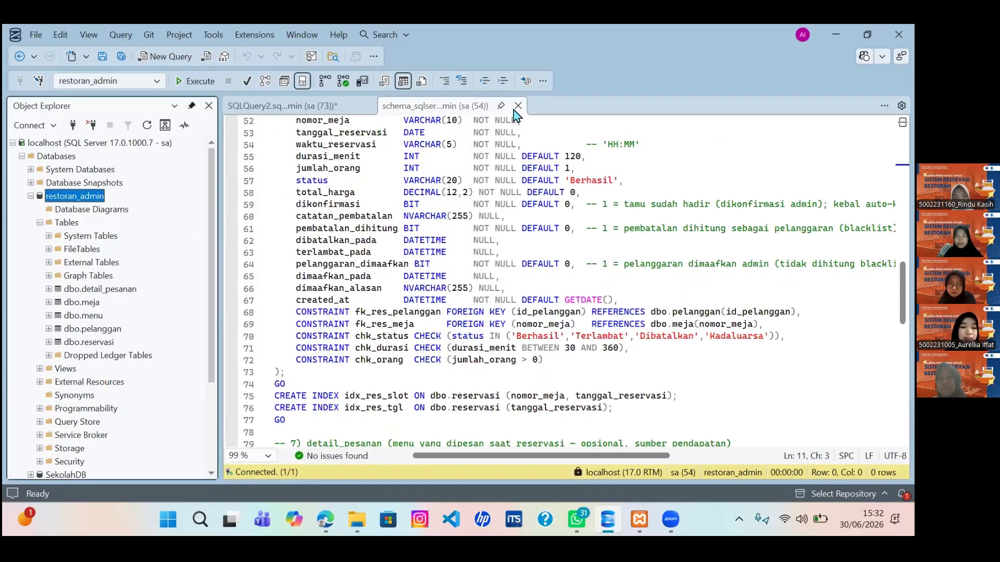
{"action": "key", "text": "shift+F10"}
{"action": "key", "text": "Down"}
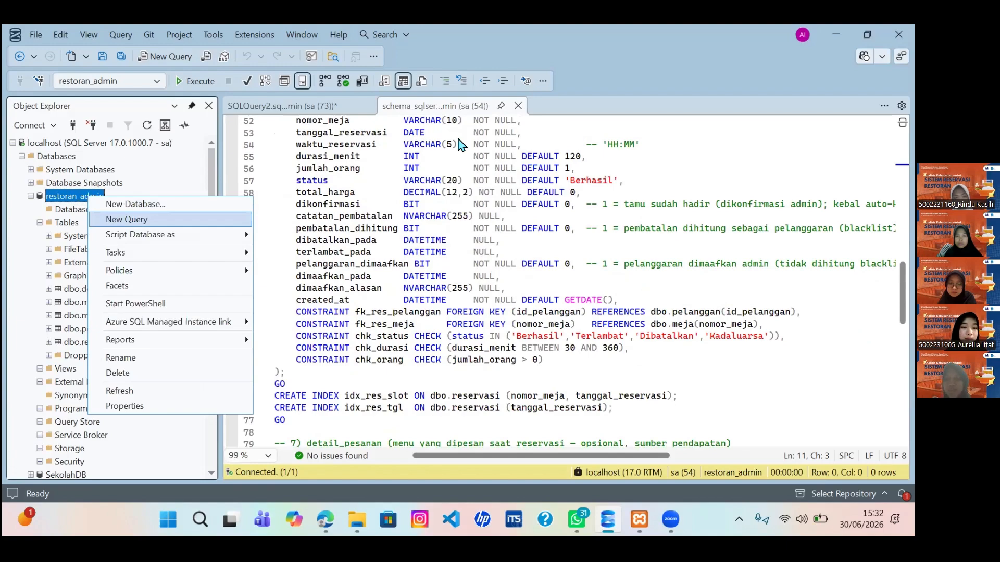
{"action": "key", "text": "Return"}
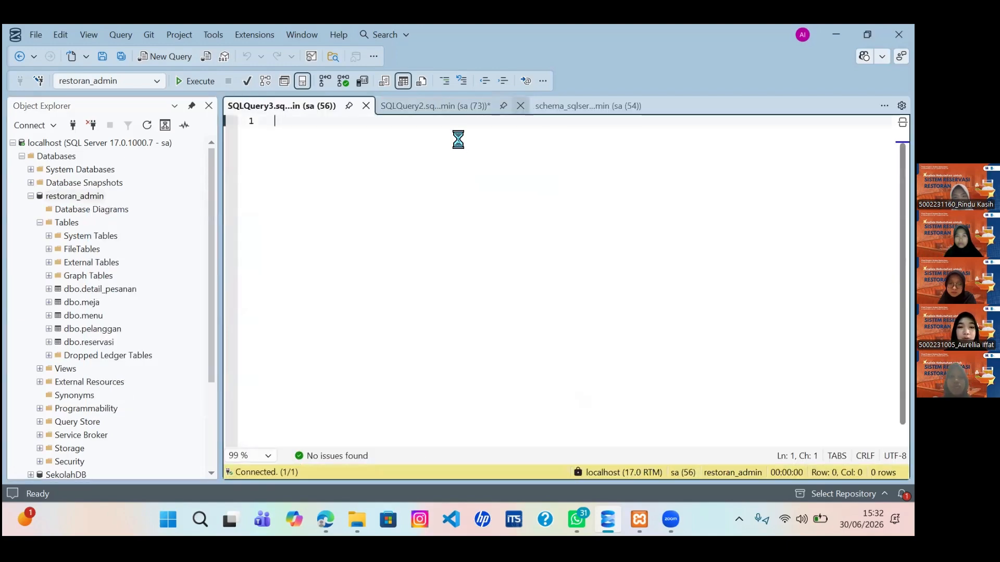
{"action": "left_click", "coordinate": [520, 105]}
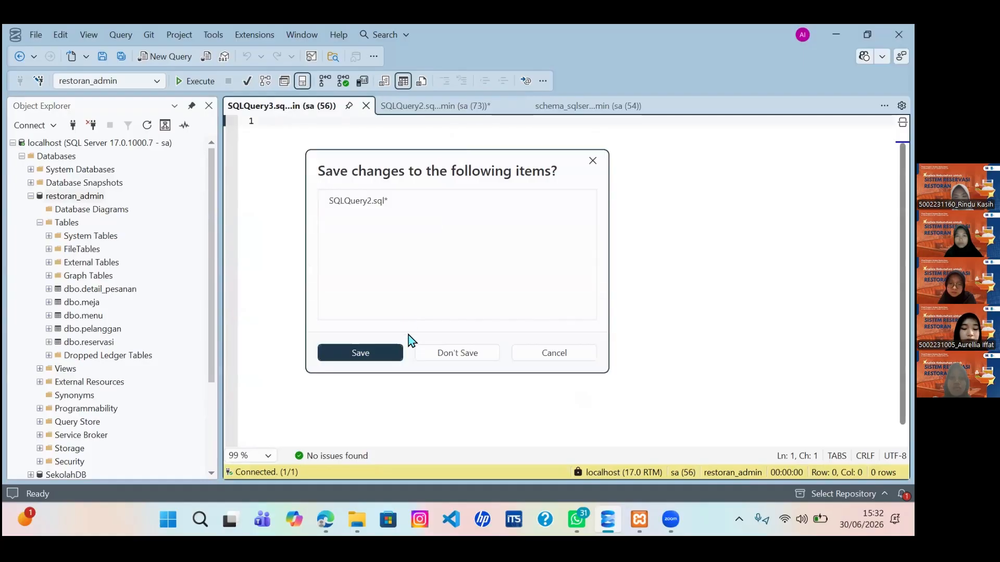
{"action": "key", "text": "Return"}
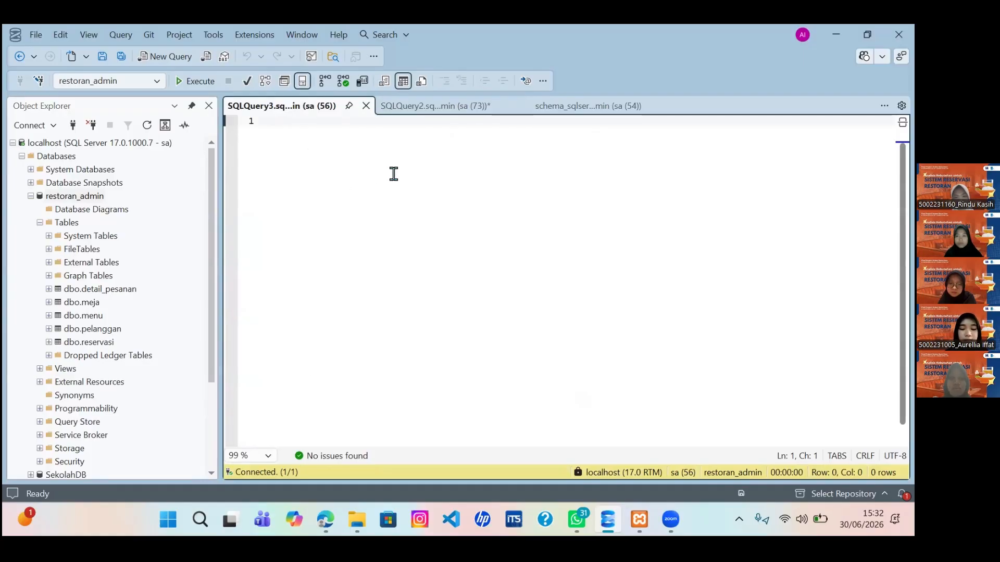
{"action": "type", "text": "elect"}
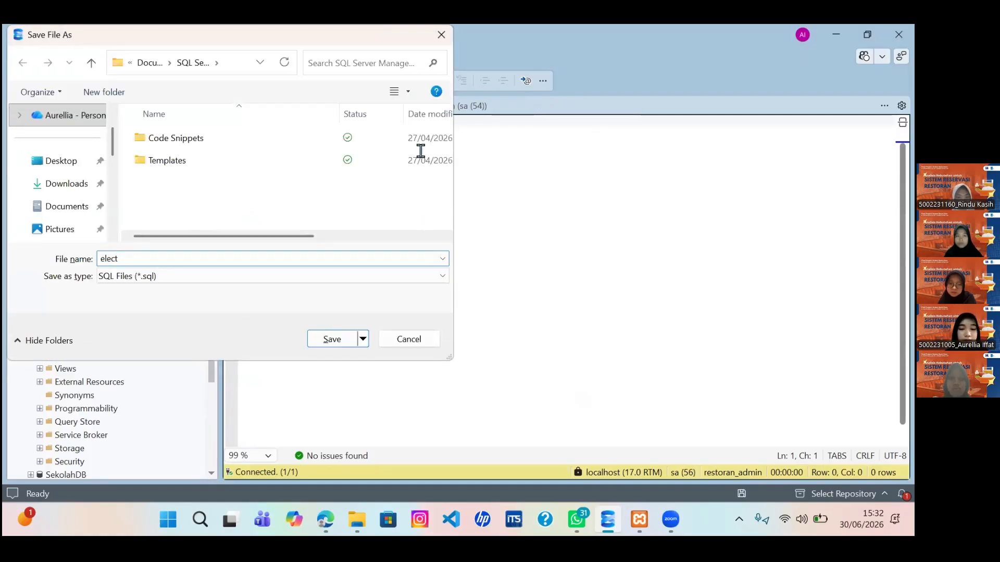
{"action": "key", "text": "Escape"}
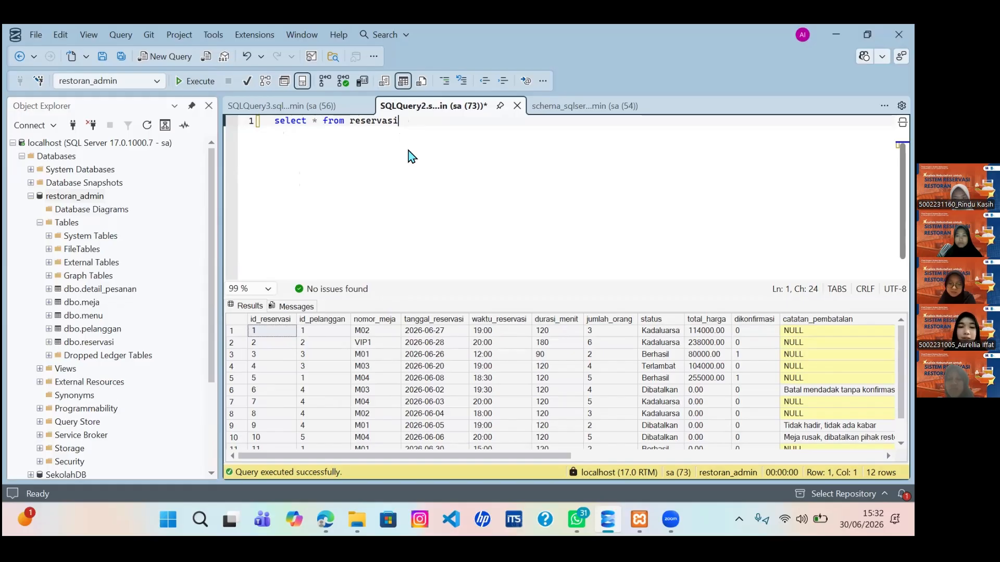
Replace reservasi with meja in the SQLQuery2 statement so it reads "select * from meja", and execute the query
{"action": "key", "text": "BackSpace"}
{"action": "key", "text": "BackSpace"}
{"action": "key", "text": "BackSpace"}
{"action": "key", "text": "BackSpace"}
{"action": "key", "text": "BackSpace"}
{"action": "key", "text": "BackSpace"}
{"action": "key", "text": "BackSpace"}
{"action": "key", "text": "BackSpace"}
{"action": "key", "text": "BackSpace"}
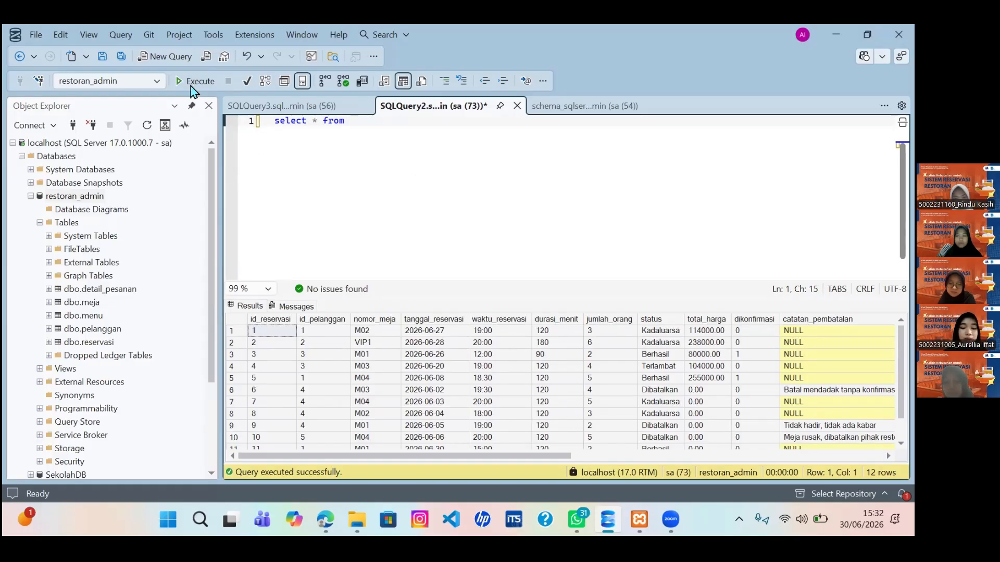
{"action": "type", "text": "meja"}
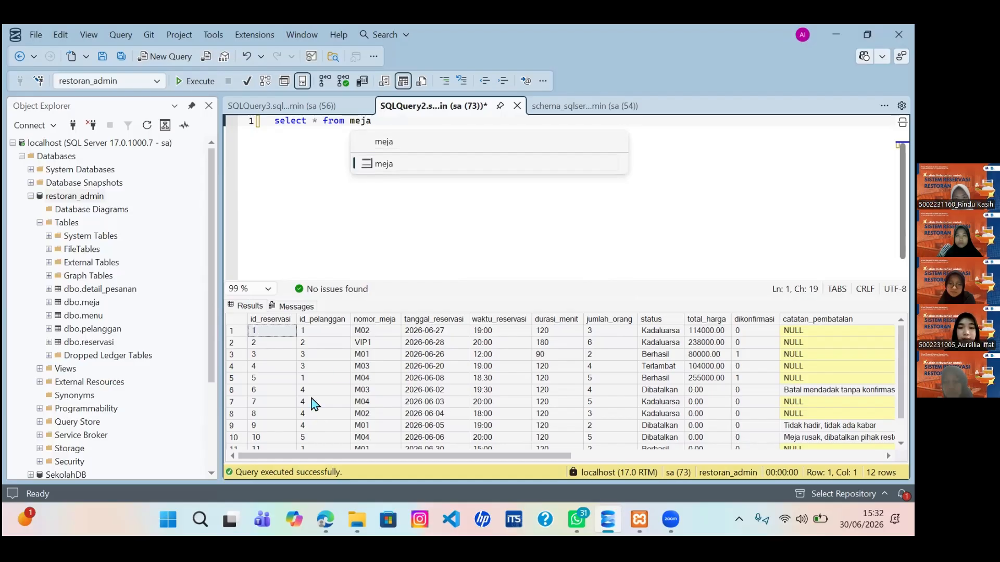
{"action": "key", "text": "F5"}
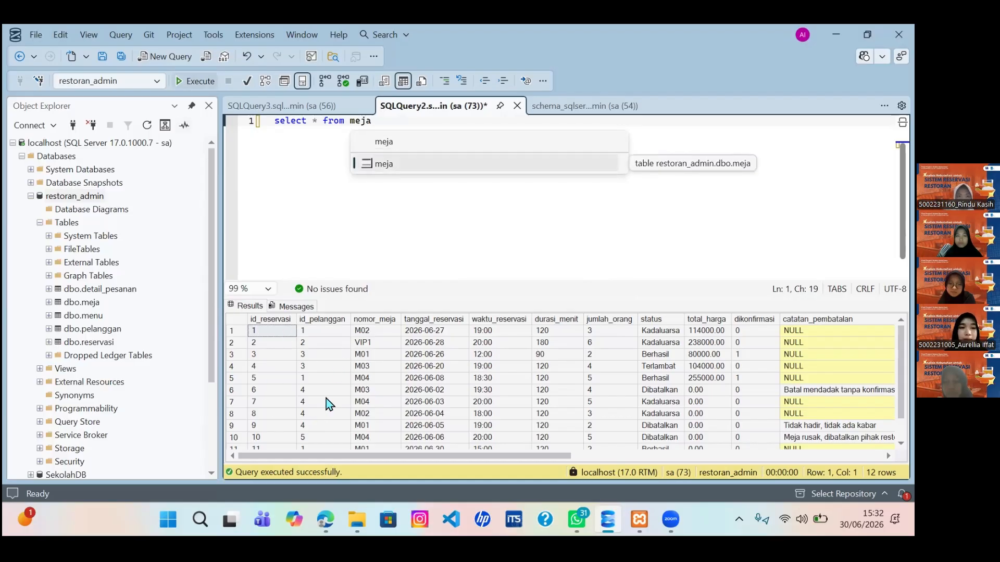